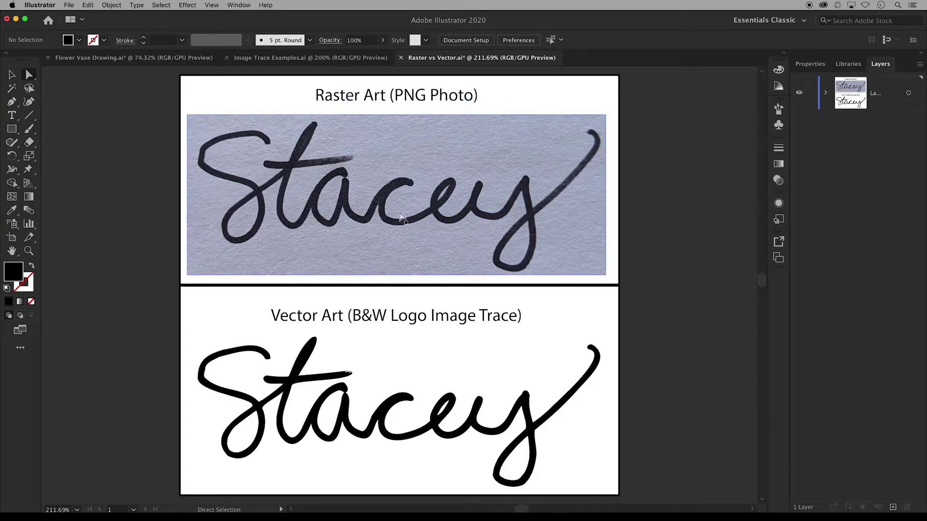
# - Zoom in to compare the raster photo's pixelated edges with the smooth vector Stacey t
pyautogui.click(418, 167)
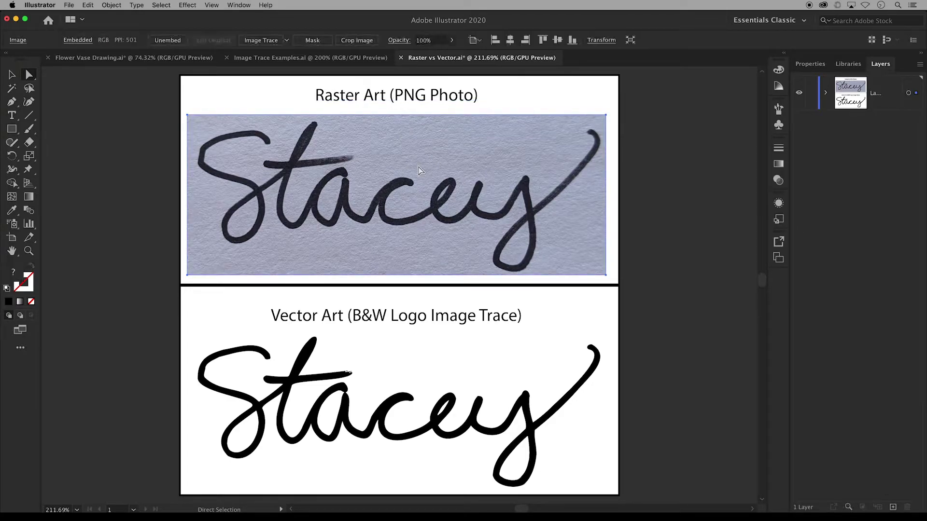
pyautogui.press('super+equal')
pyautogui.press('super+equal')
pyautogui.press('super+equal')
pyautogui.press('super+equal')
pyautogui.press('super+equal')
pyautogui.press('super+equal')
pyautogui.press('super+equal')
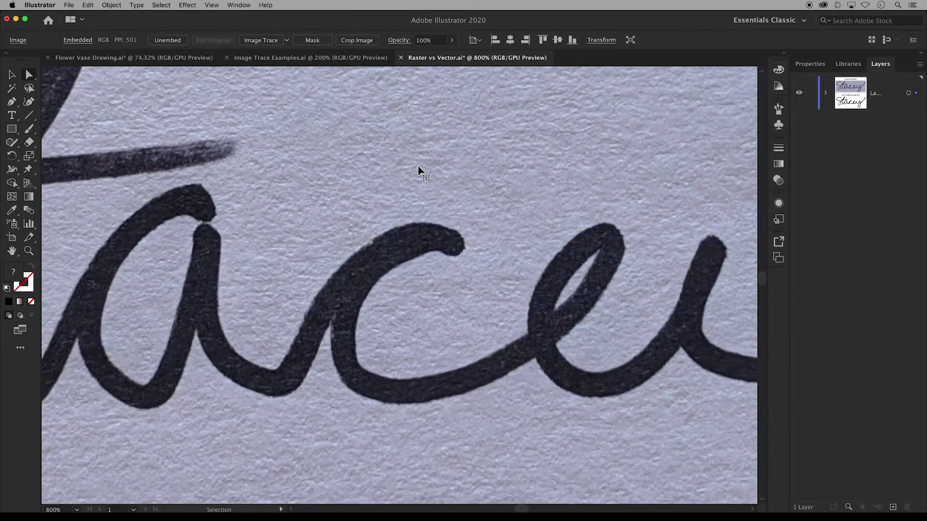
pyautogui.press('super+equal')
pyautogui.press('super+equal')
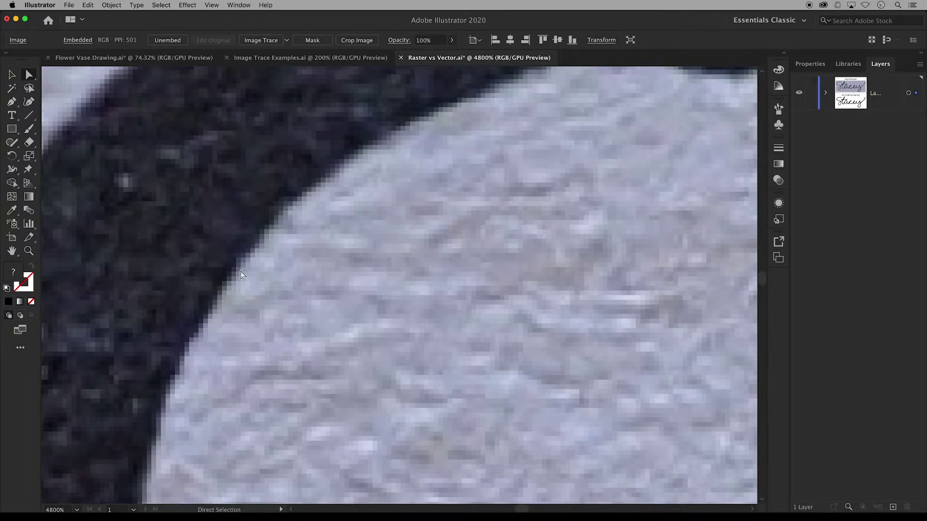
pyautogui.press('super+0')
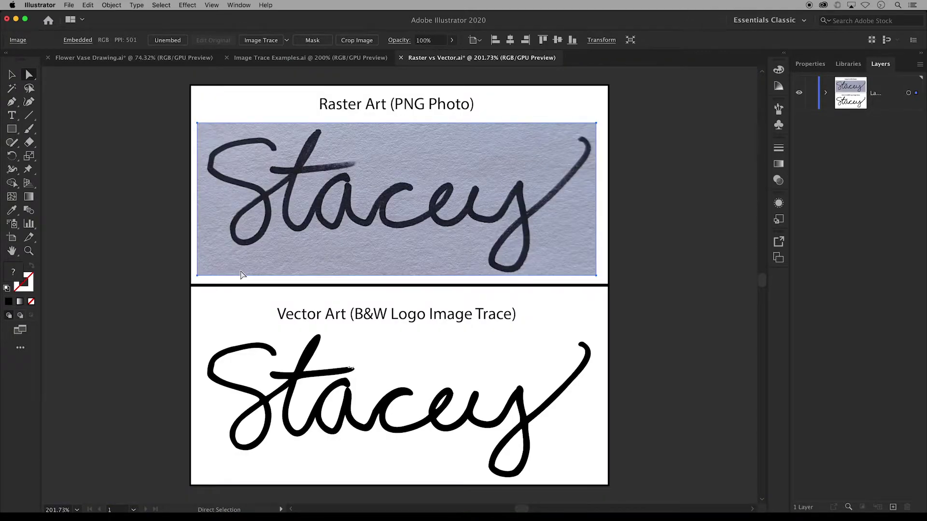
pyautogui.click(304, 357)
pyautogui.press('super+equal')
pyautogui.press('super+equal')
pyautogui.press('super+equal')
pyautogui.press('super+equal')
pyautogui.press('super+equal')
pyautogui.press('super+equal')
pyautogui.press('super+equal')
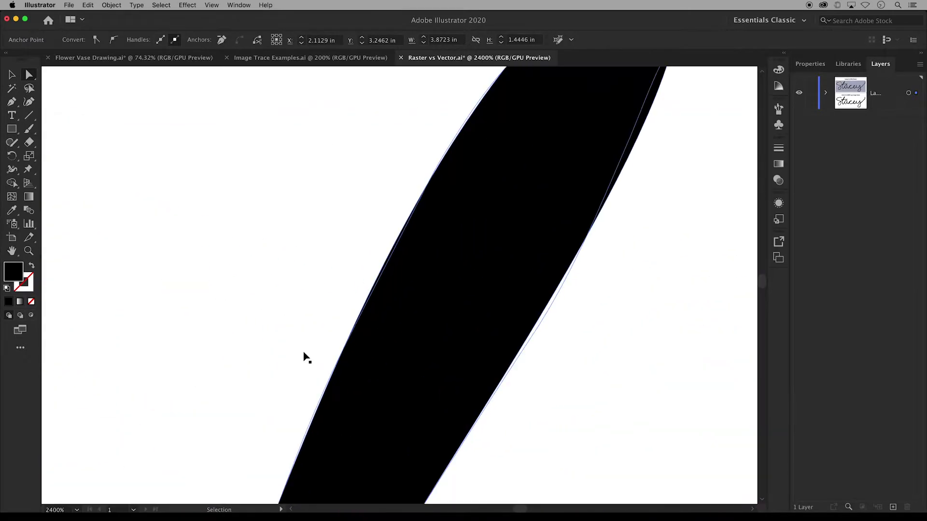
pyautogui.scroll(5, 304, 357)
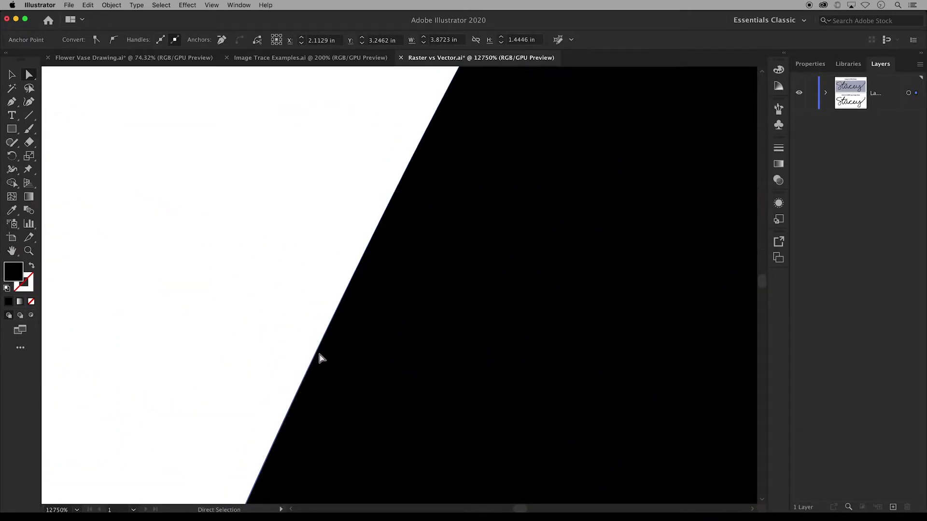
pyautogui.press('super+0')
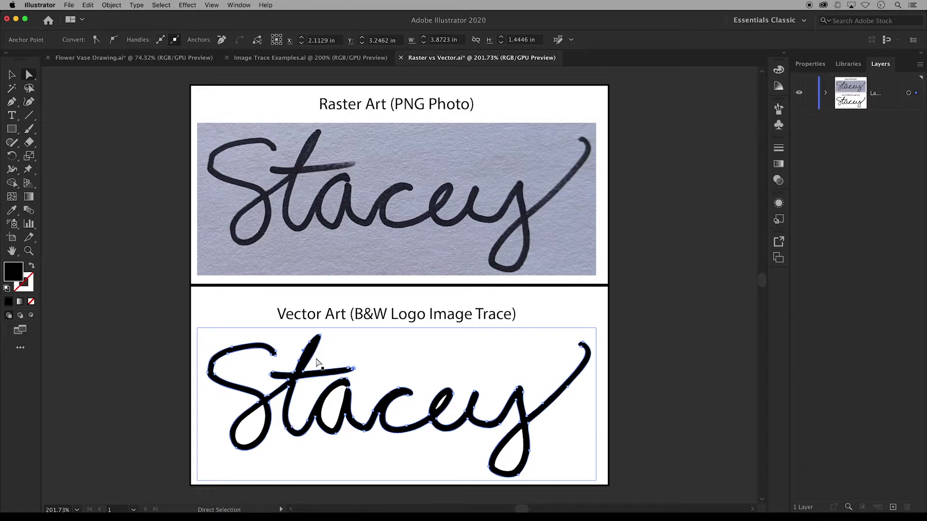
# - Drag an anchor at the top of the vector t to distort the letter, then select the whole path
pyautogui.click(316, 361)
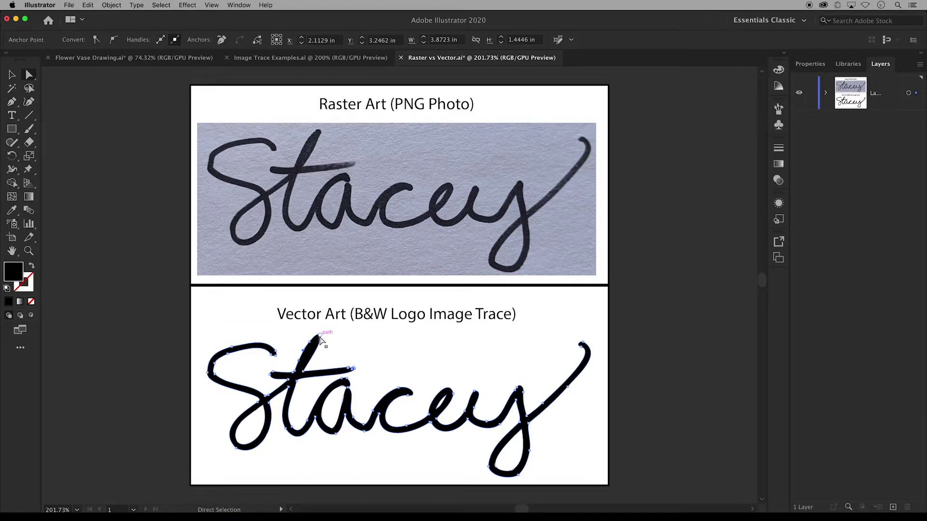
pyautogui.moveTo(270, 370); pyautogui.dragTo(269, 374)
pyautogui.press('super+a')
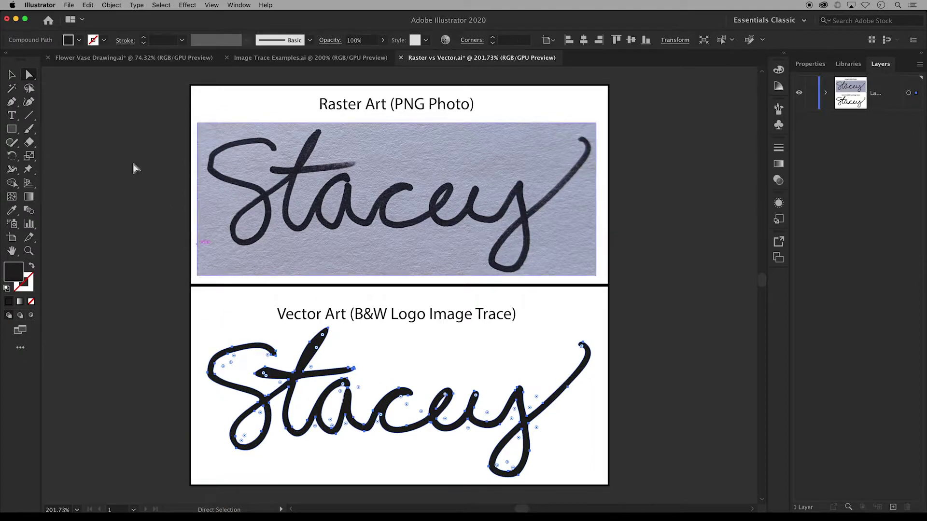
# - Fill the vector Stacey with a light blue swatch
pyautogui.click(79, 40)
pyautogui.click(80, 68)
pyautogui.click(91, 133)
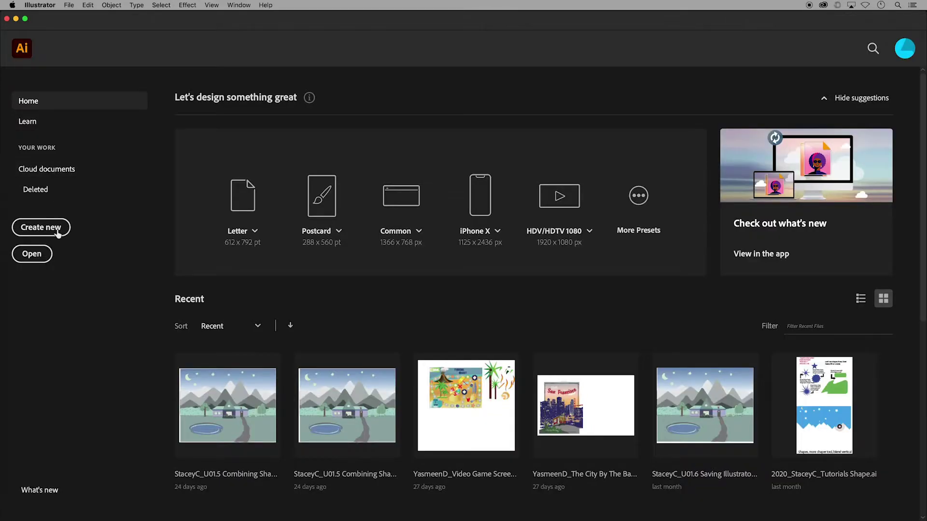
# - Create a new blank 8.5 × 11 in portrait Letter document
pyautogui.click(57, 234)
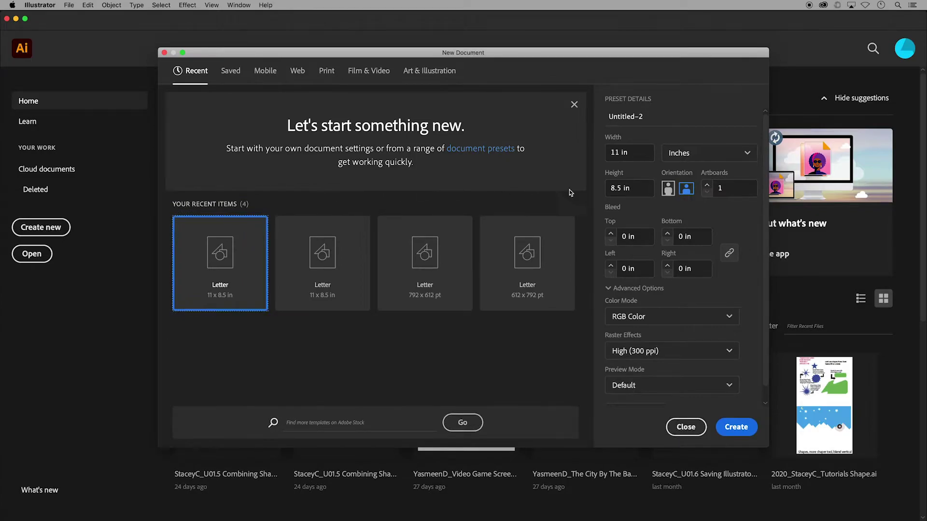
pyautogui.click(668, 189)
pyautogui.click(736, 426)
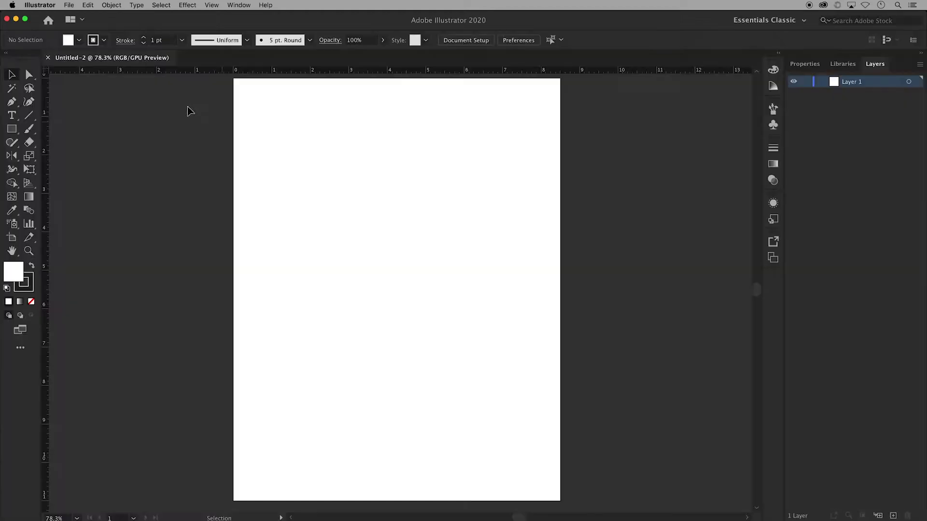
# - Load IMG_20200704_101121.jpg for placing with File > Place
pyautogui.click(69, 4)
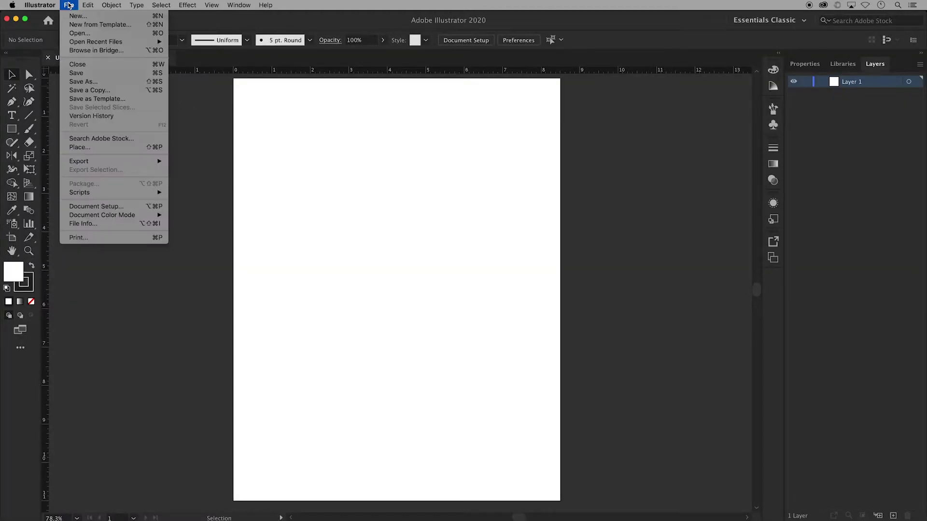
pyautogui.click(93, 152)
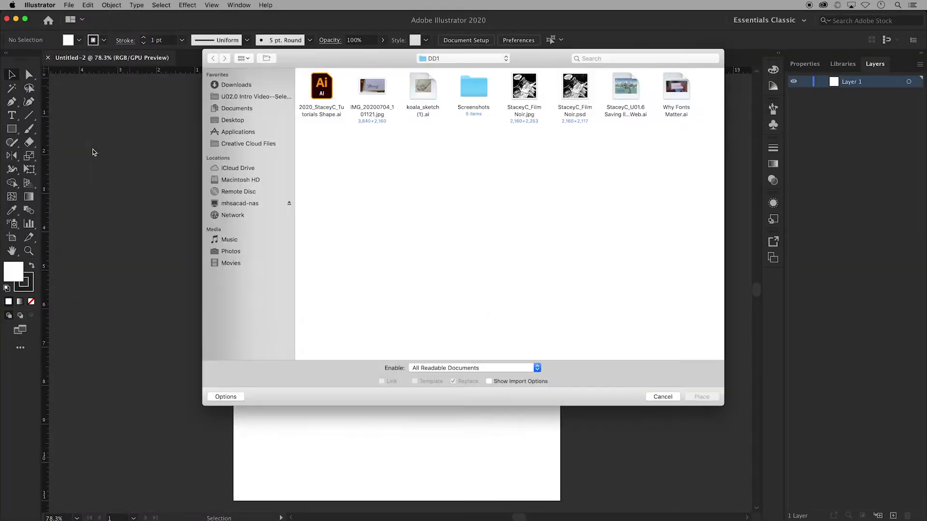
pyautogui.click(372, 88)
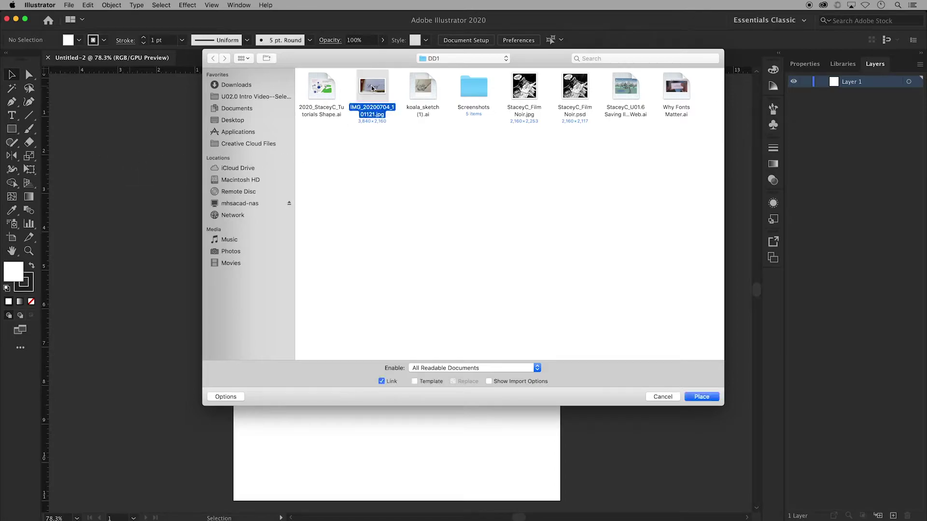
pyautogui.click(702, 397)
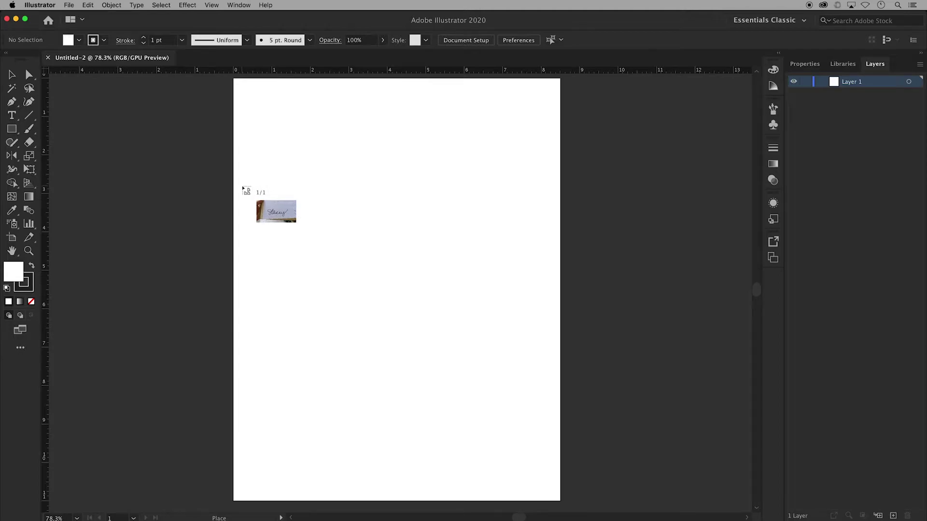
# - Place the photo mid-page and crop it tightly around the handwritten Stacey, about 4.15 × 1.55 in
pyautogui.moveTo(243, 187); pyautogui.dragTo(576, 360)
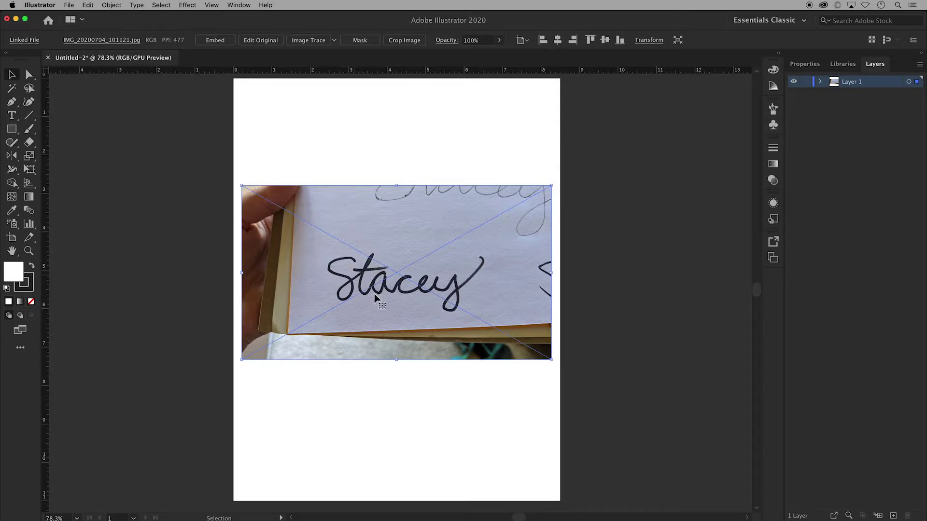
pyautogui.click(403, 43)
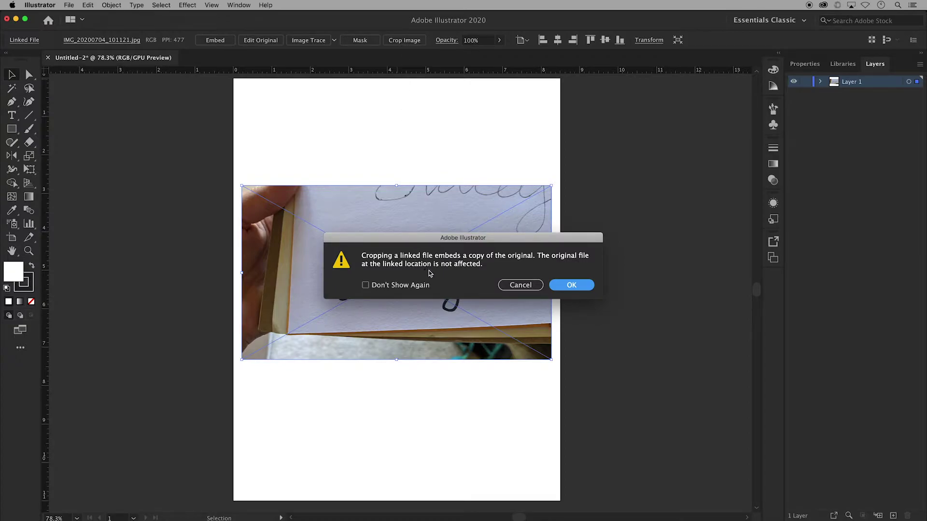
pyautogui.click(563, 284)
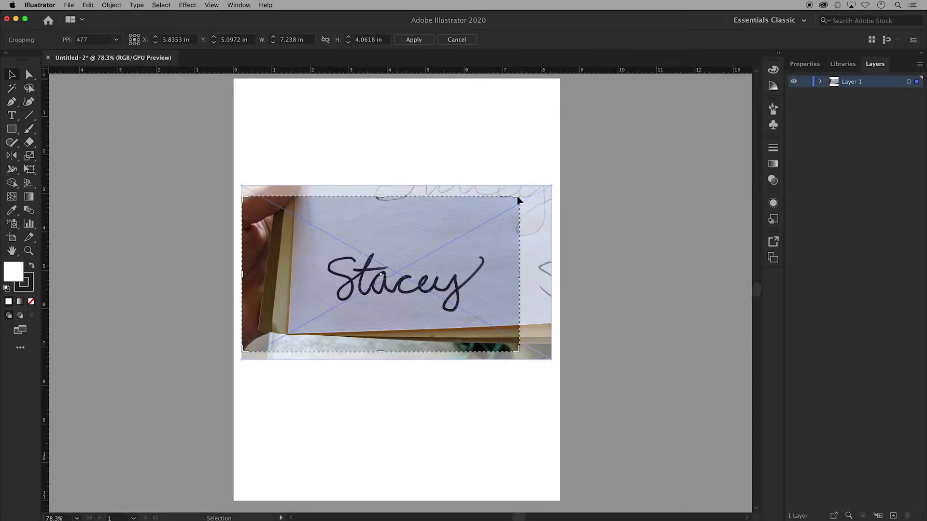
pyautogui.moveTo(519, 198); pyautogui.dragTo(482, 256)
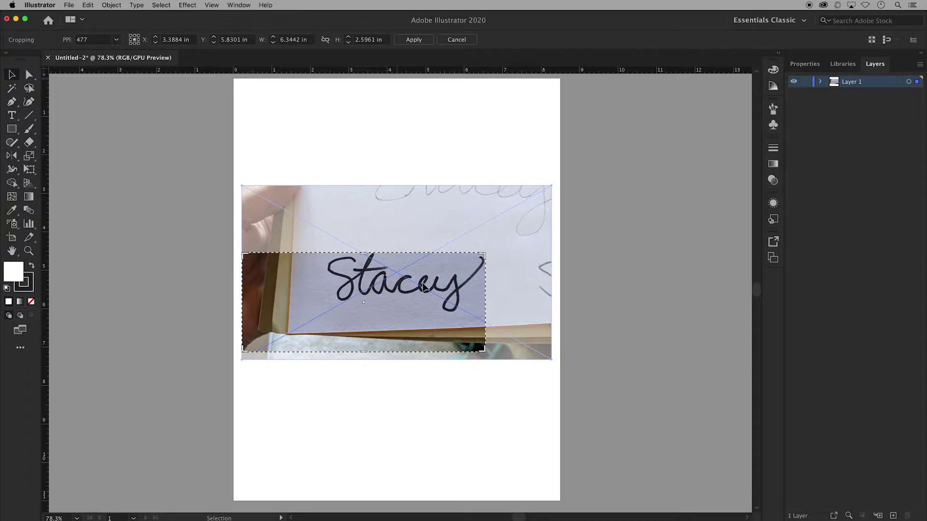
pyautogui.moveTo(244, 352); pyautogui.dragTo(327, 312)
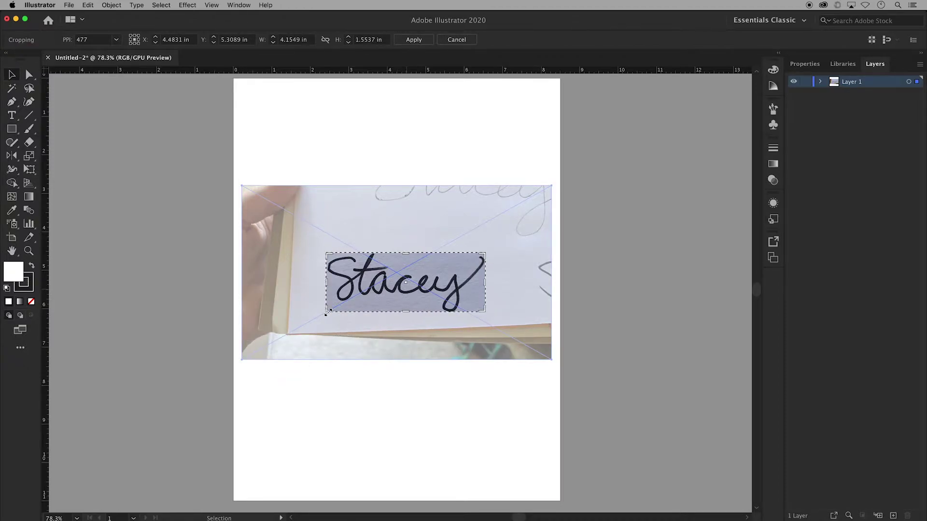
pyautogui.click(413, 41)
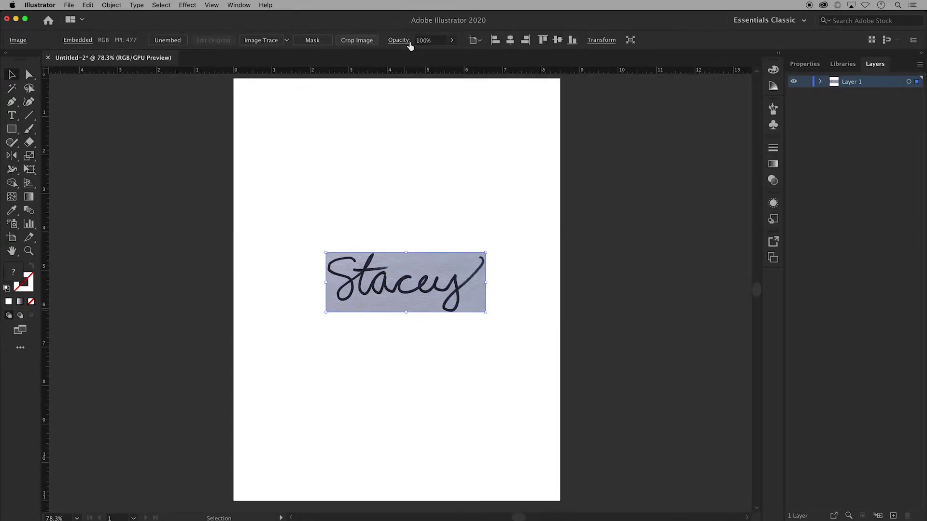
# - Type a trial 'Stacey' text line and set it in Brush Script Std Medium
pyautogui.click(13, 115)
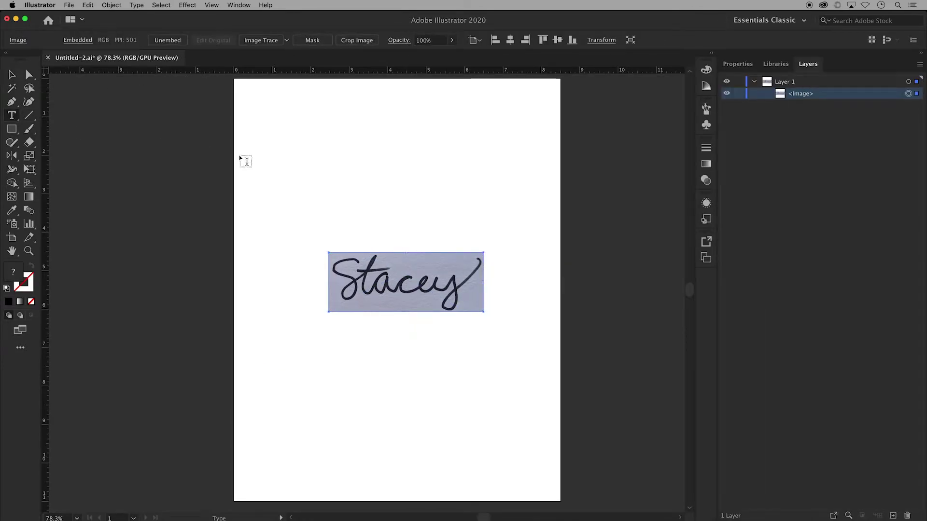
pyautogui.click(278, 149)
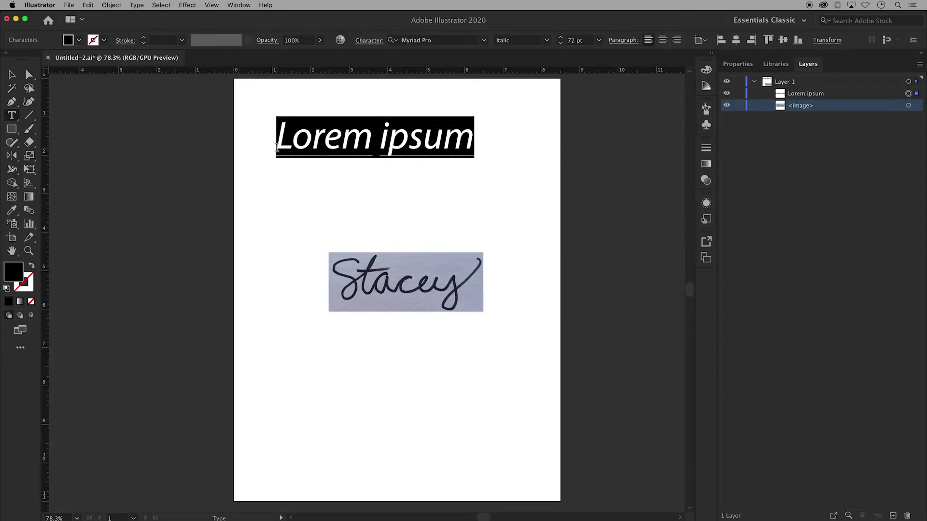
pyautogui.write('Stacey')
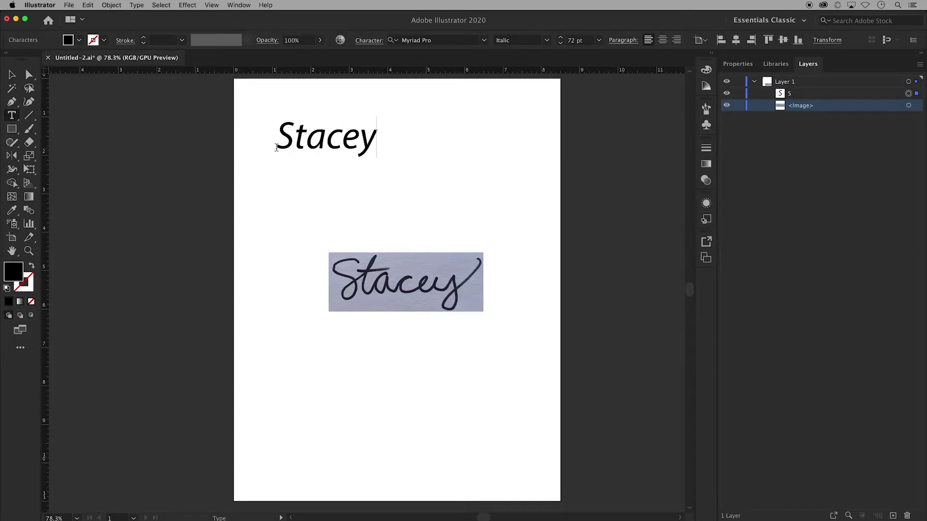
pyautogui.press('super+a')
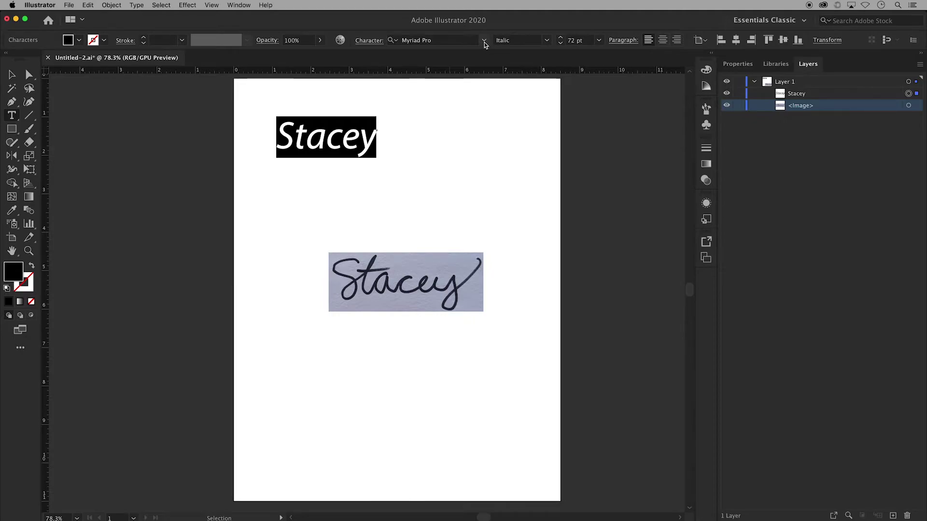
pyautogui.click(483, 40)
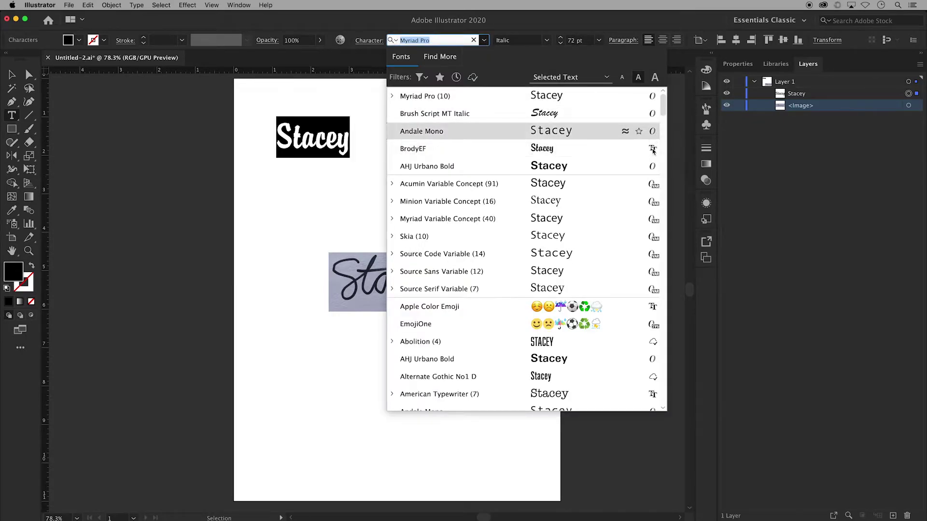
pyautogui.scroll(-10, 619, 218)
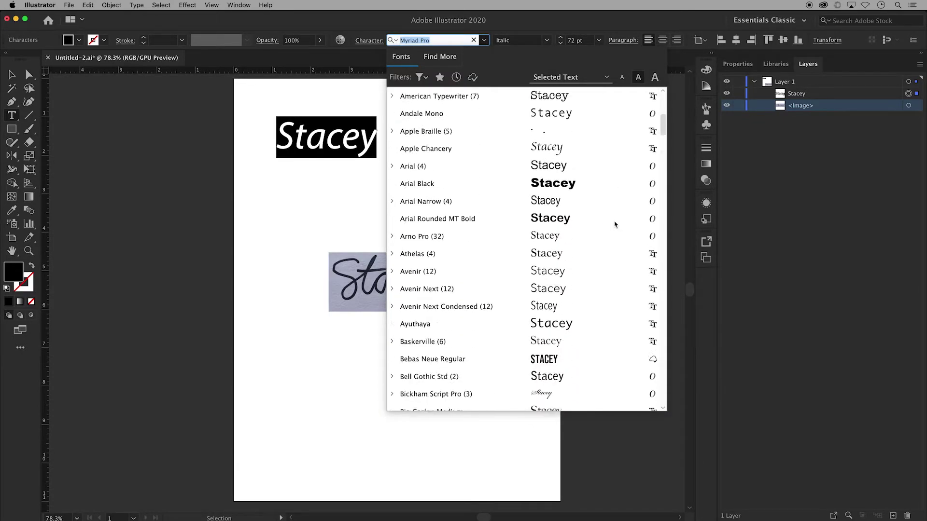
pyautogui.scroll(-5, 615, 224)
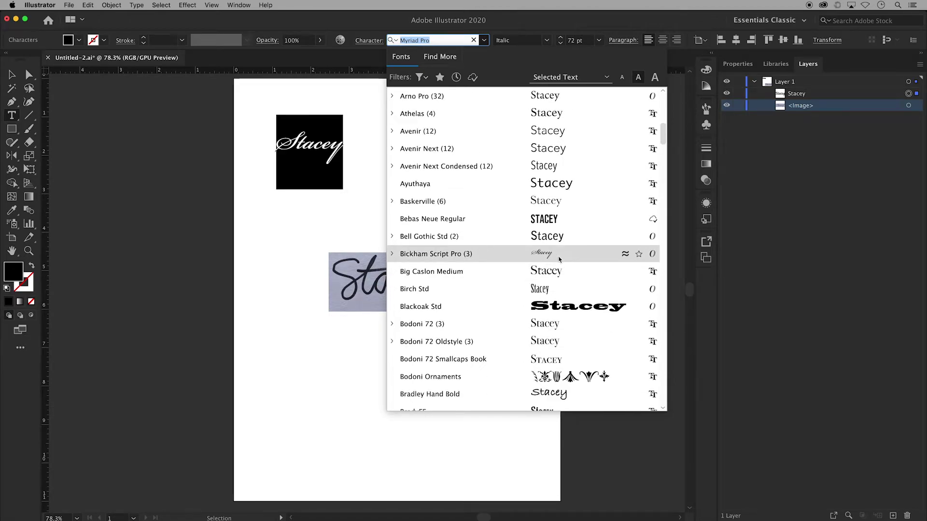
pyautogui.scroll(-6, 559, 259)
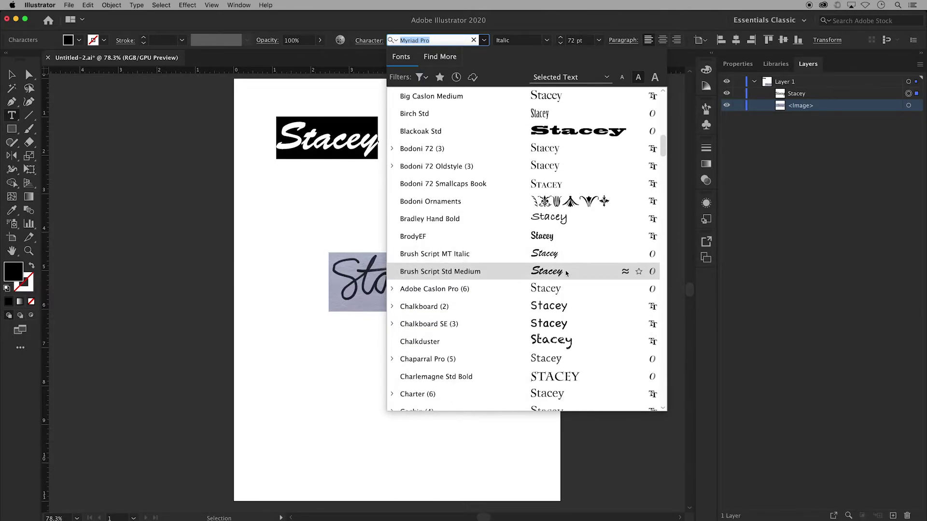
pyautogui.click(565, 271)
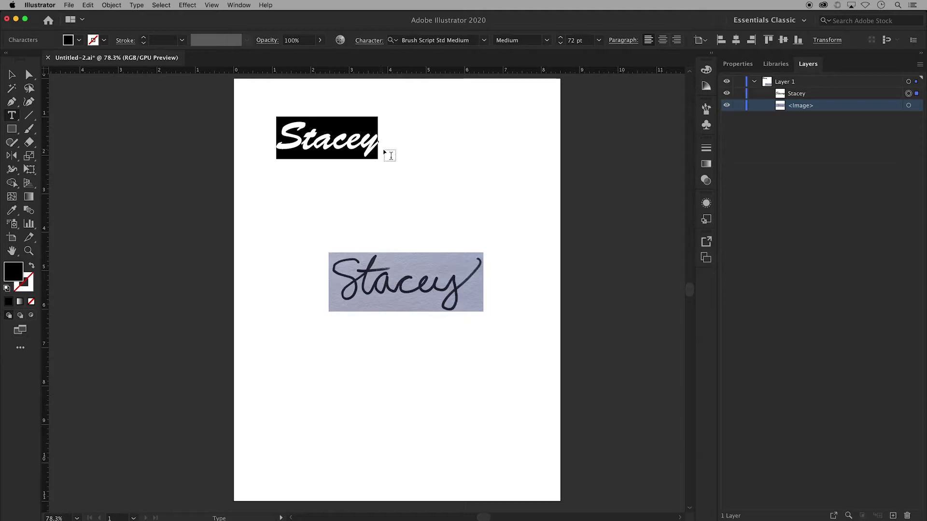
pyautogui.click(908, 95)
# - Delete the trial text and trace the signature photo with the Black and White Logo preset
pyautogui.press('Delete')
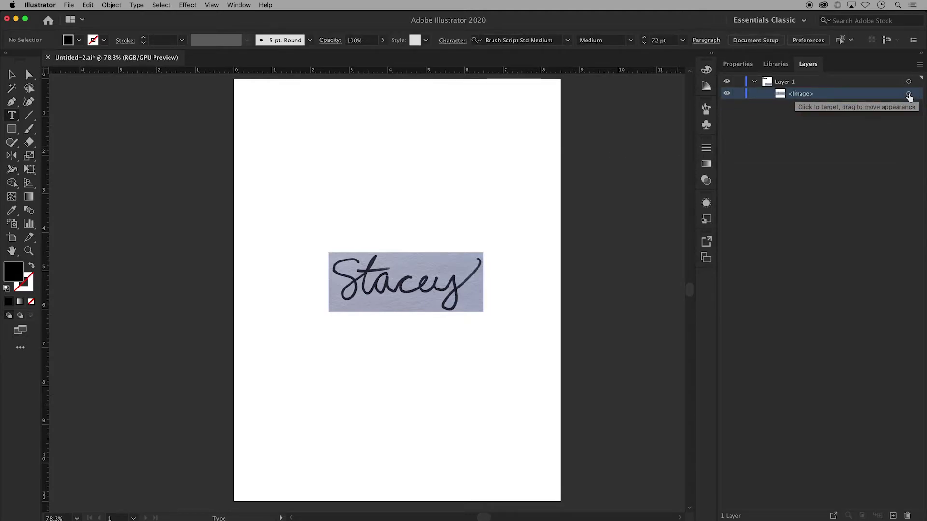
pyautogui.press('v')
pyautogui.click(358, 301)
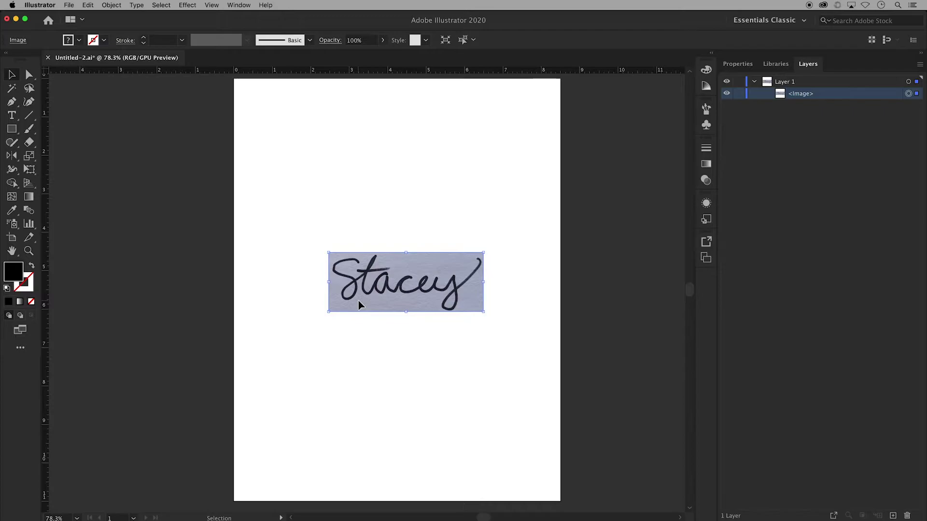
pyautogui.click(358, 300)
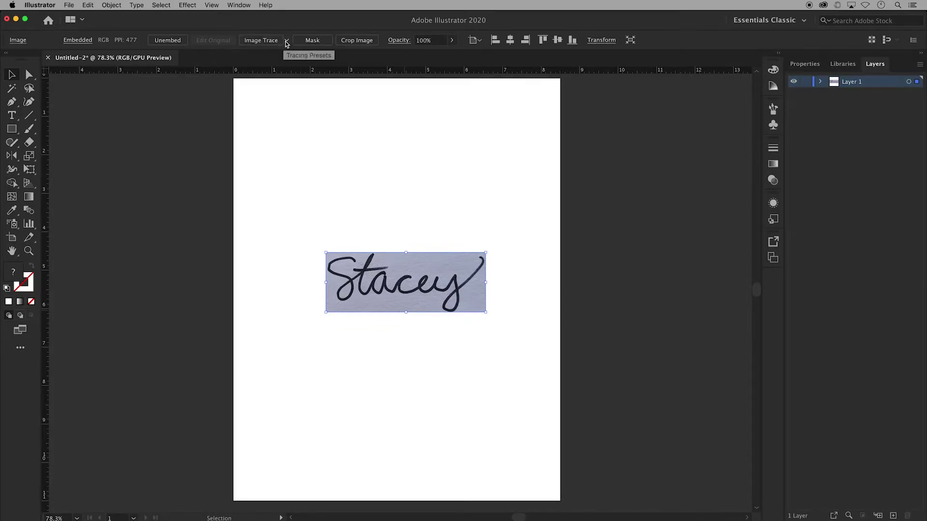
pyautogui.click(286, 41)
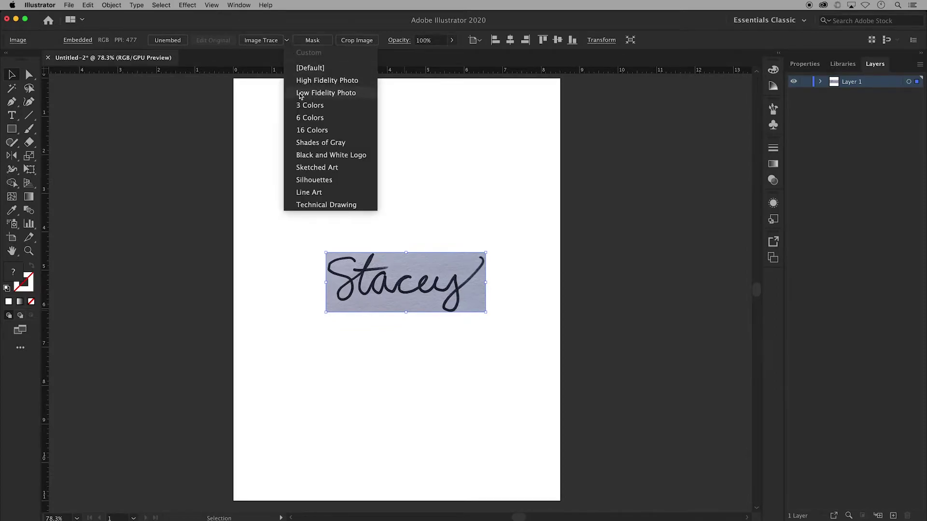
pyautogui.click(328, 155)
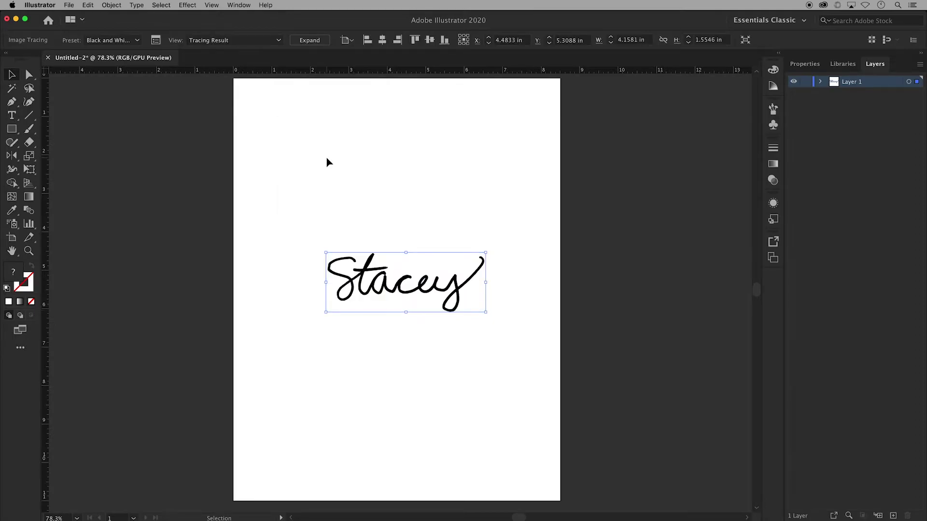
# - Expand the Black and White Logo trace into paths and ungroup them with Object > Ungroup
pyautogui.press('a')
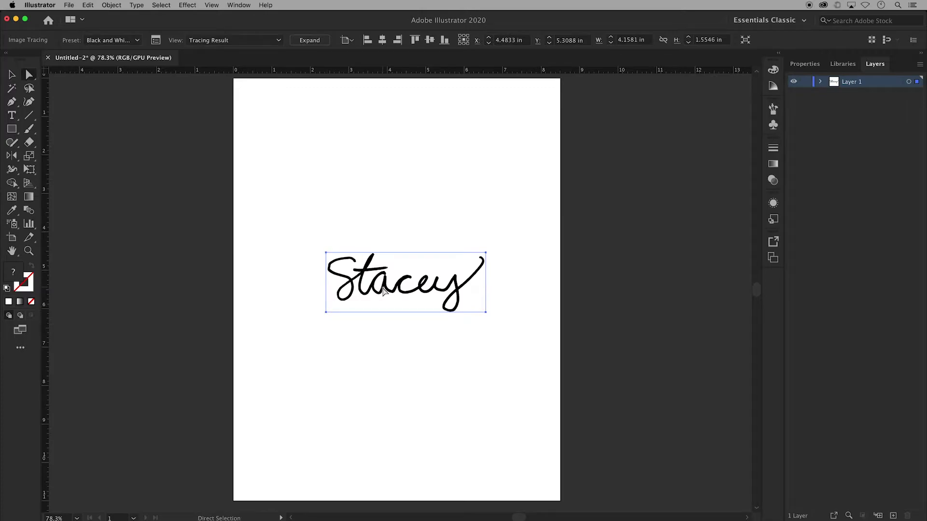
pyautogui.click(315, 40)
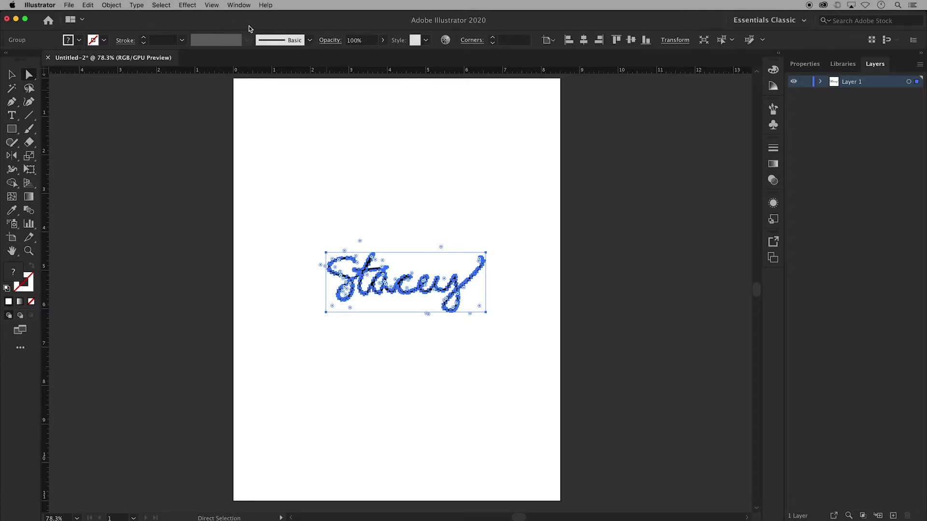
pyautogui.click(112, 5)
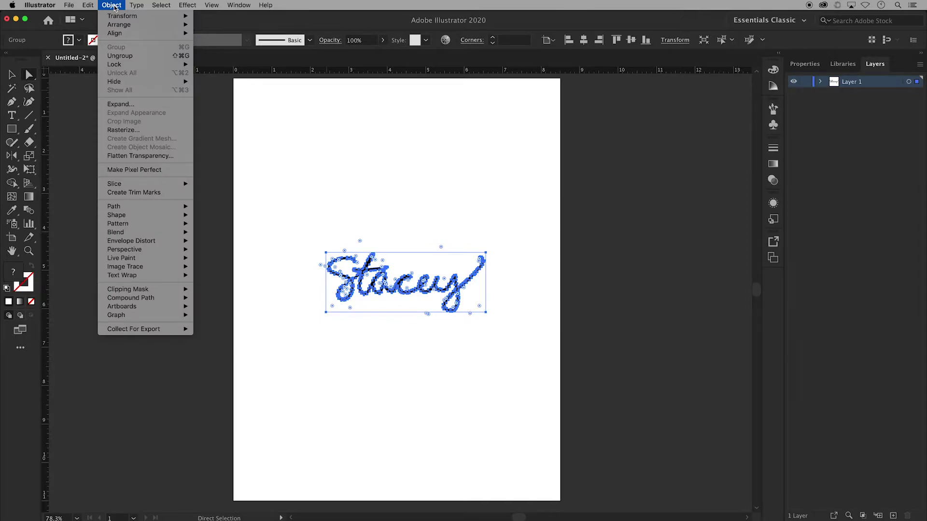
pyautogui.click(119, 56)
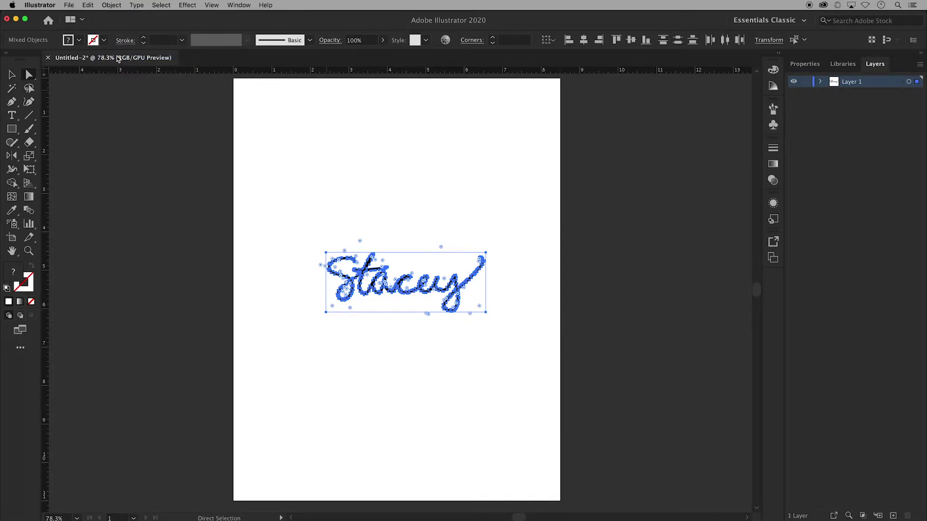
pyautogui.click(111, 5)
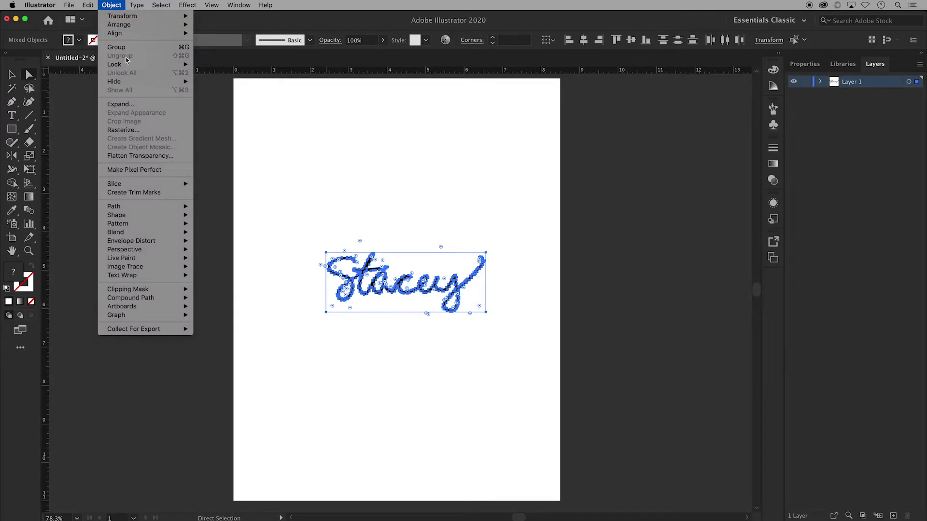
pyautogui.click(845, 142)
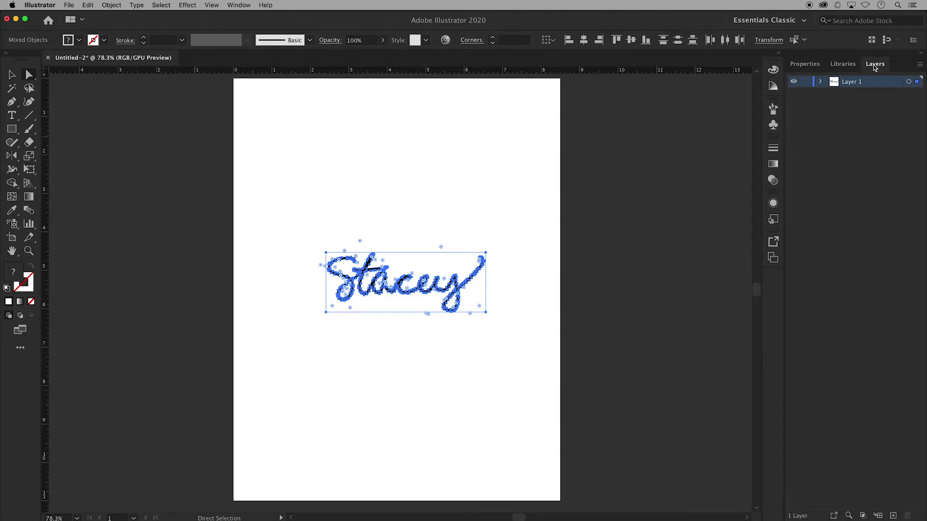
# - Show the Layers panel and expand Layer 1 to list its traced compound paths
pyautogui.click(237, 6)
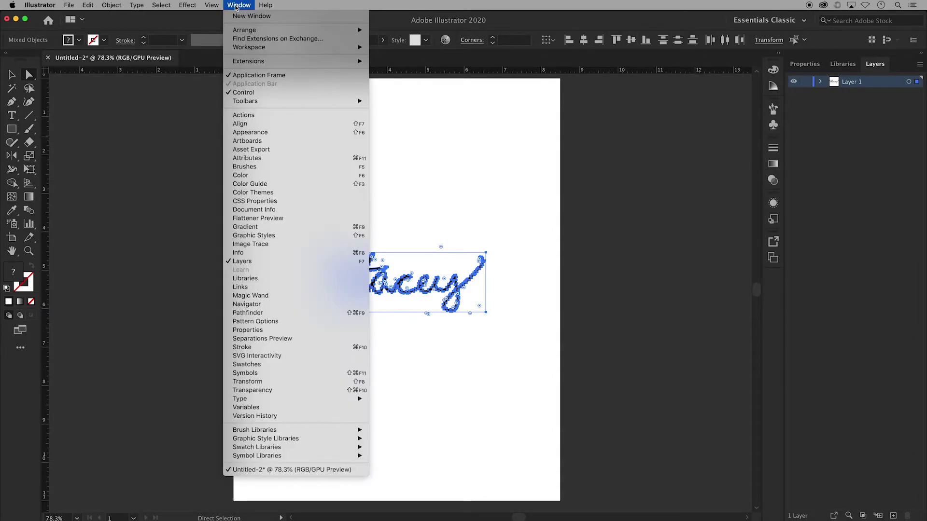
pyautogui.click(822, 86)
pyautogui.click(821, 85)
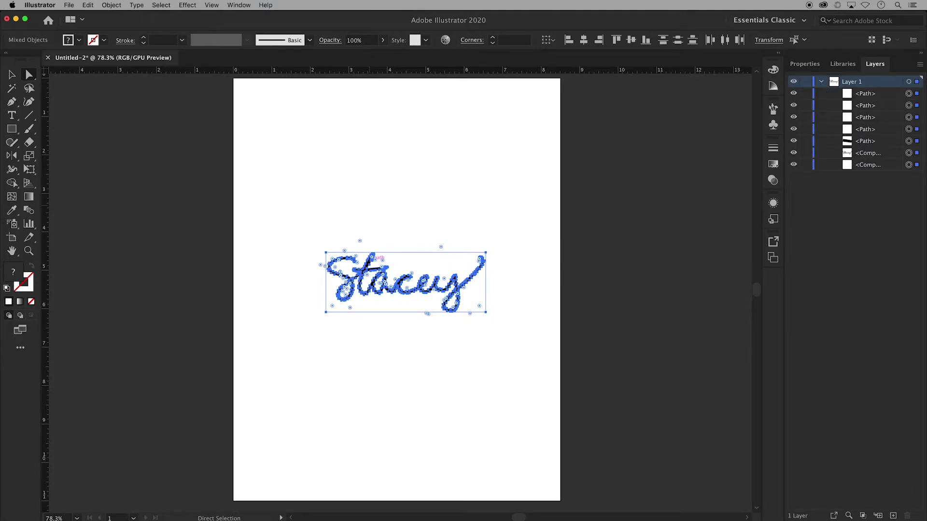
pyautogui.moveTo(785, 155); pyautogui.dragTo(720, 154)
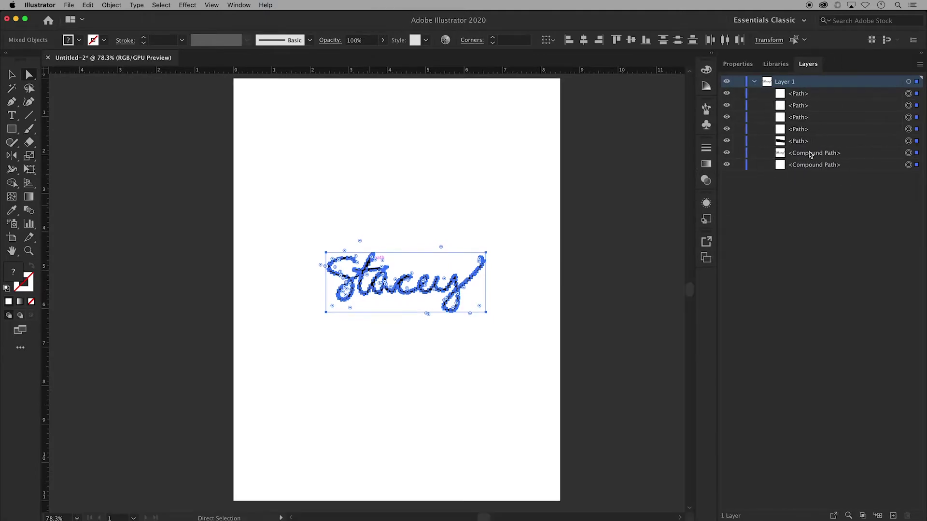
pyautogui.click(728, 153)
pyautogui.click(727, 154)
pyautogui.click(737, 181)
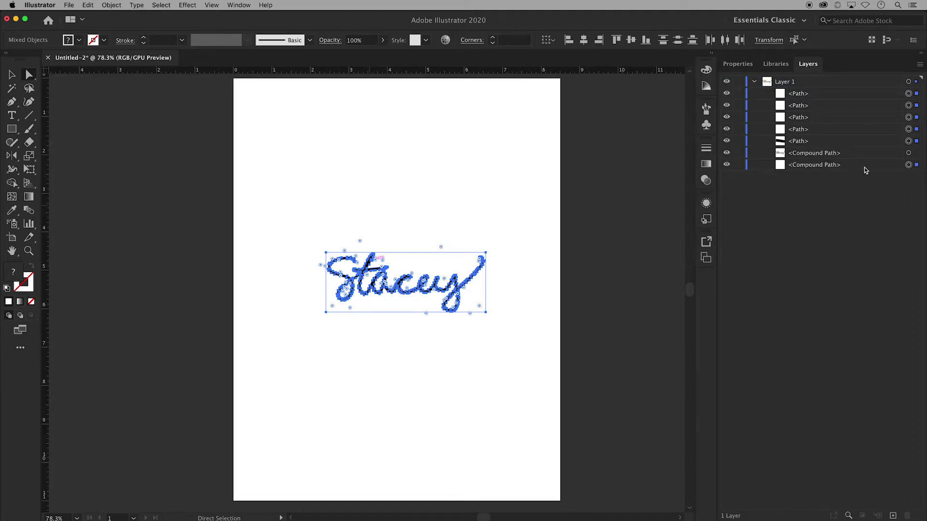
# - Delete the white background compound path and the five stray fragment paths, including the inner a
pyautogui.click(908, 165)
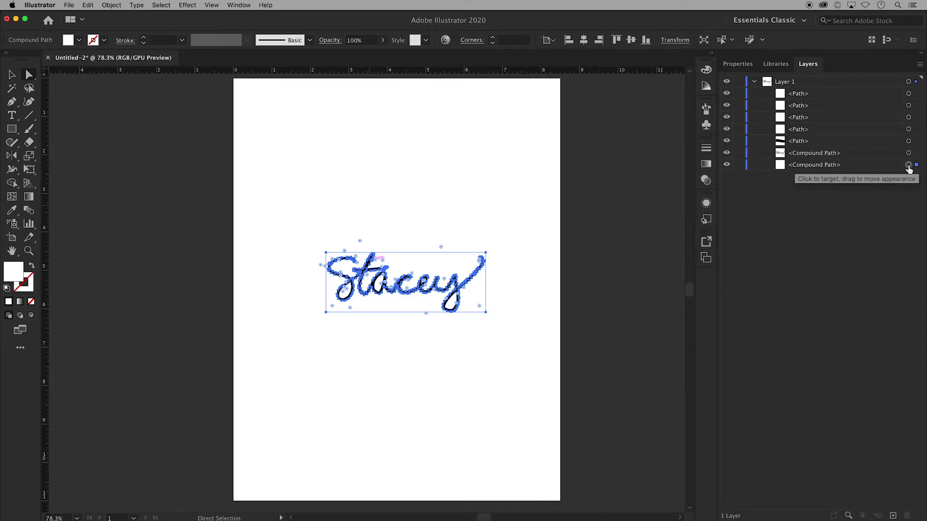
pyautogui.press('Delete')
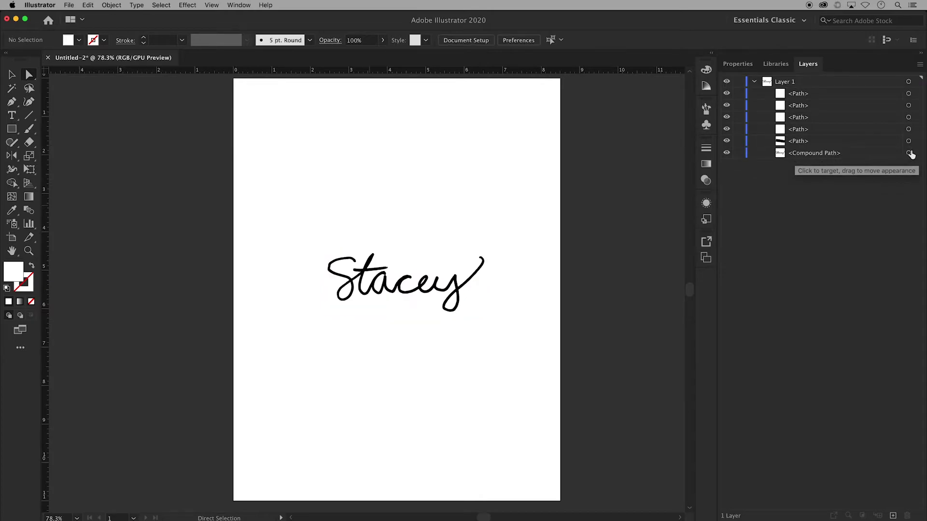
pyautogui.click(909, 141)
pyautogui.press('Delete')
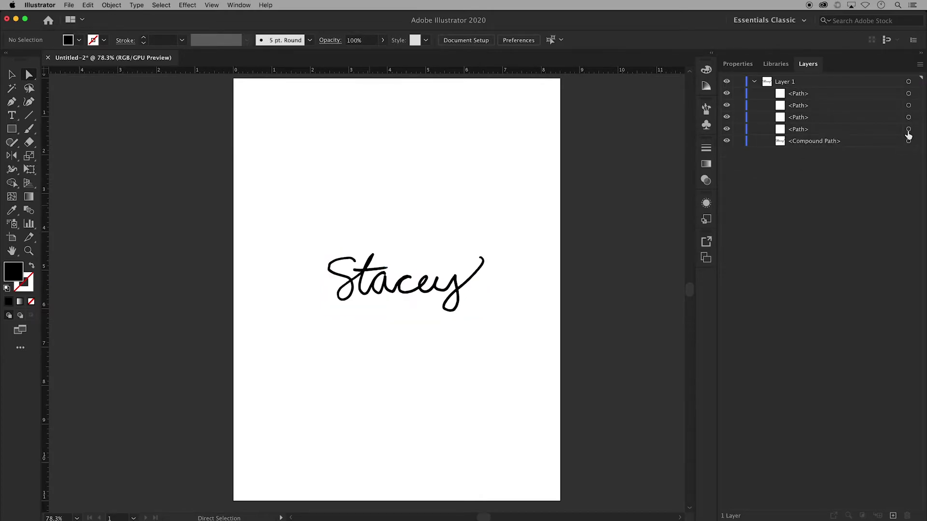
pyautogui.click(908, 129)
pyautogui.press('Delete')
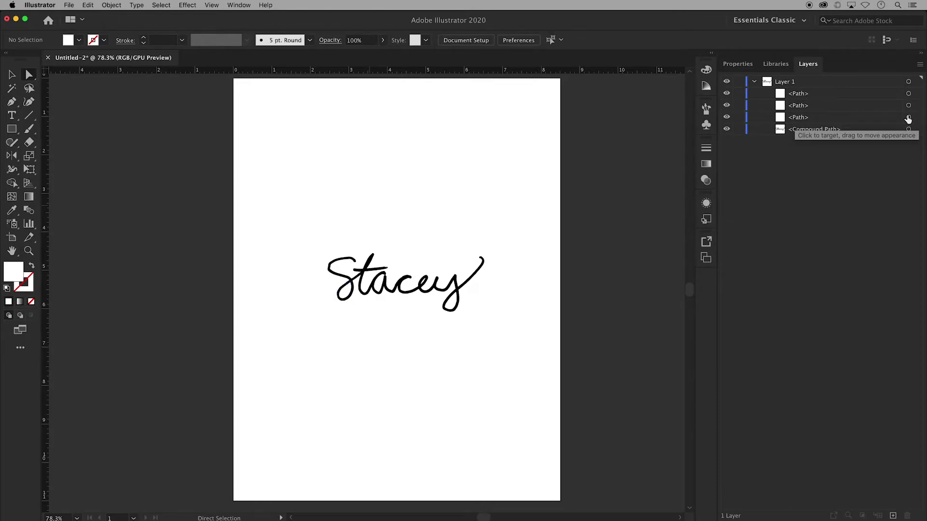
pyautogui.click(909, 117)
pyautogui.press('Delete')
pyautogui.click(909, 105)
pyautogui.press('Delete')
pyautogui.click(908, 93)
pyautogui.press('Delete')
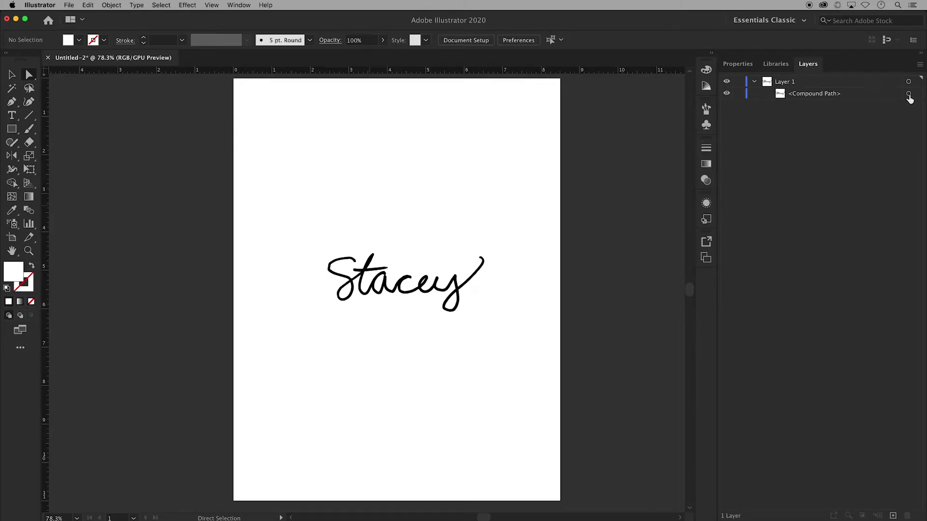
# - Place Flower Vase Drawing.png as a linked image near the artboard centre
pyautogui.click(892, 95)
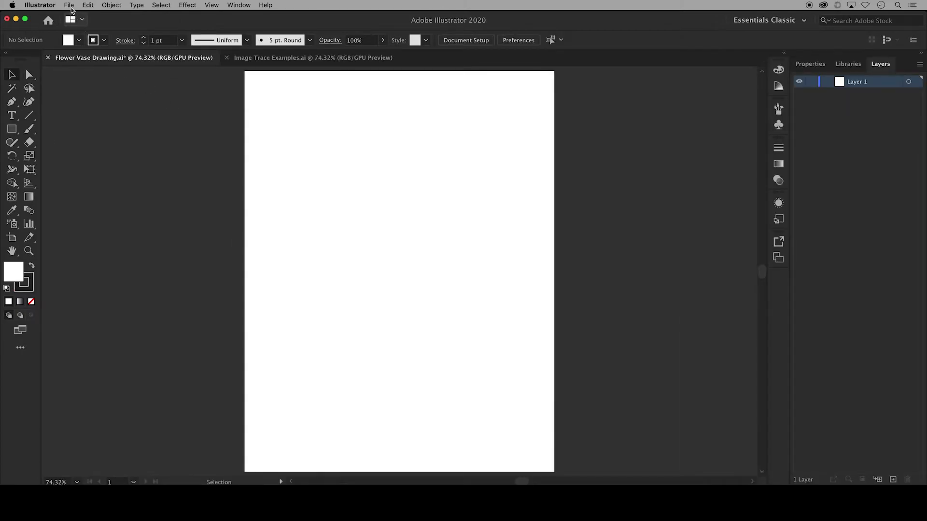
pyautogui.click(69, 5)
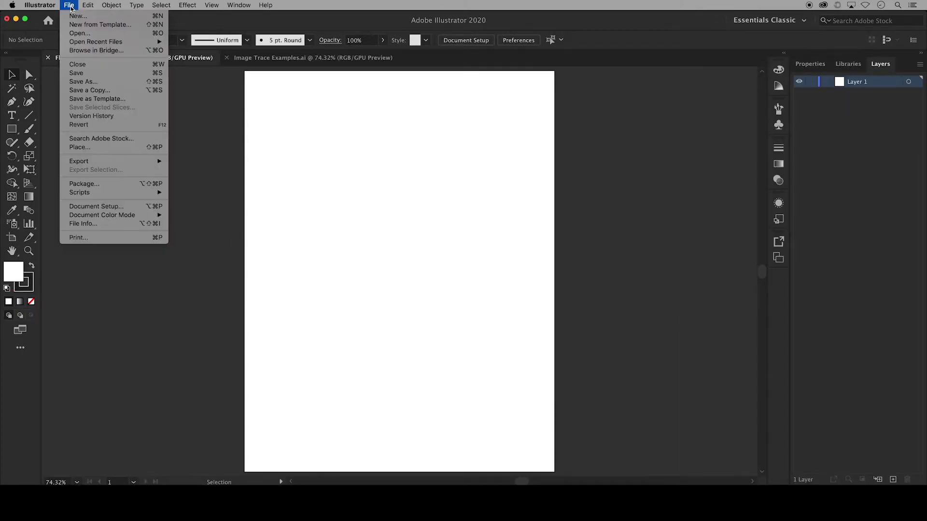
pyautogui.click(92, 147)
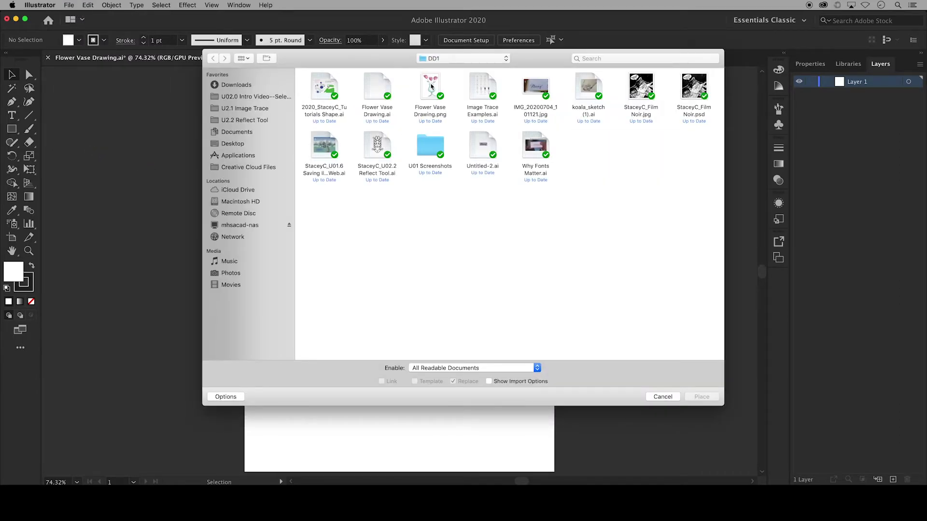
pyautogui.click(432, 86)
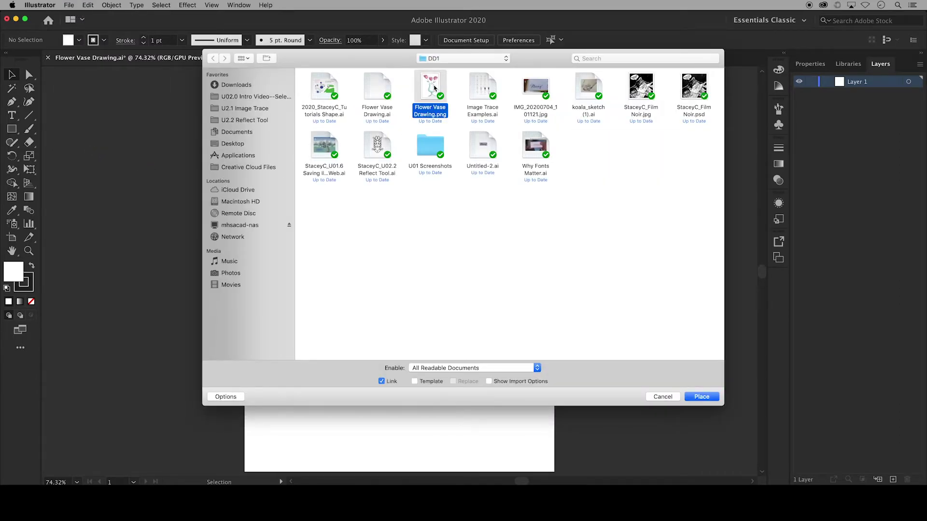
pyautogui.click(702, 398)
pyautogui.moveTo(331, 175); pyautogui.dragTo(581, 402)
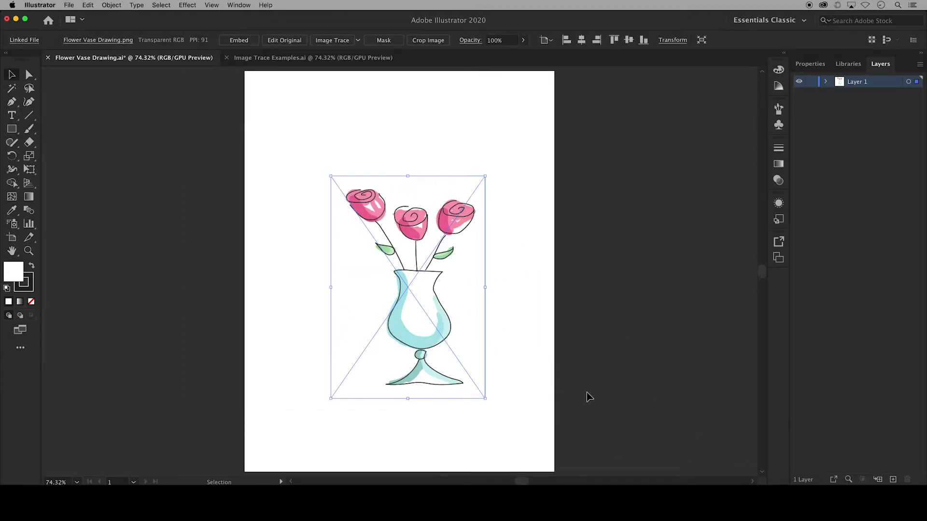
pyautogui.click(588, 396)
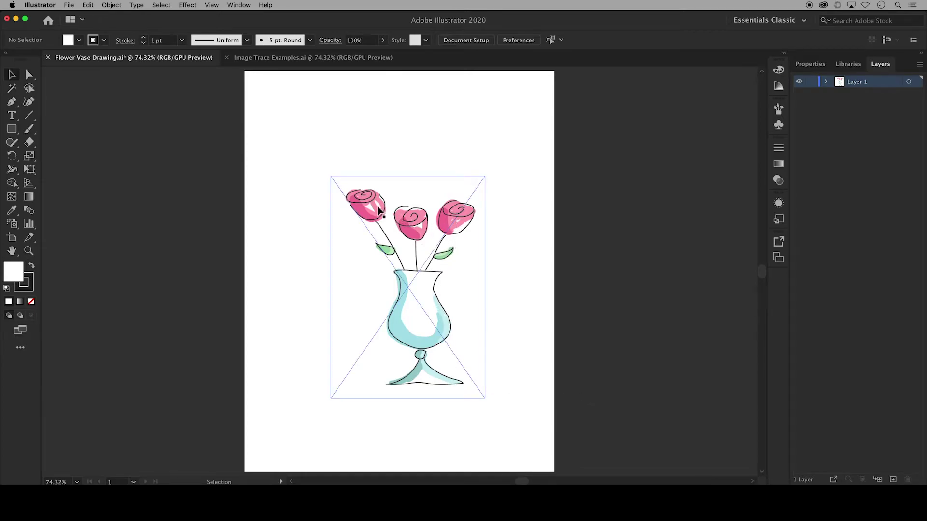
# - Switch to Image Trace Examples.ai and zoom to 200% on the Original vase
pyautogui.click(340, 58)
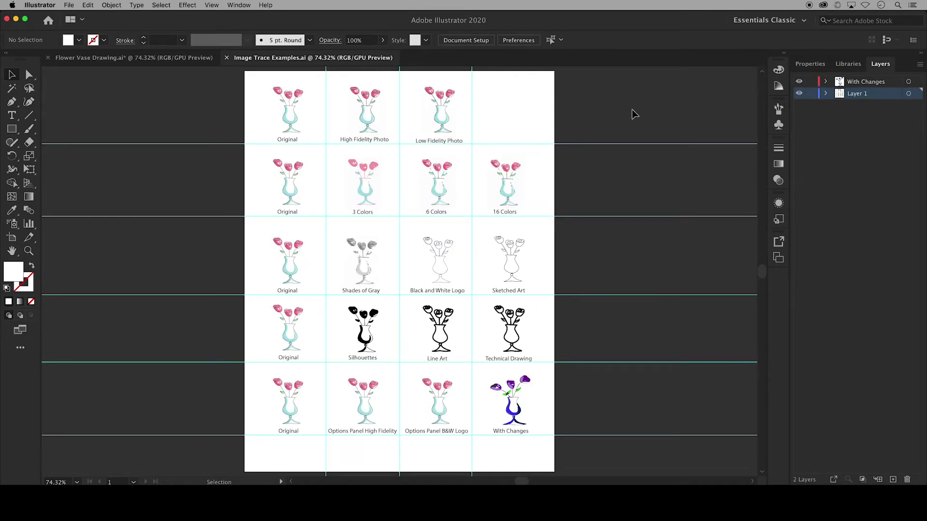
pyautogui.click(295, 124)
pyautogui.press('super+1')
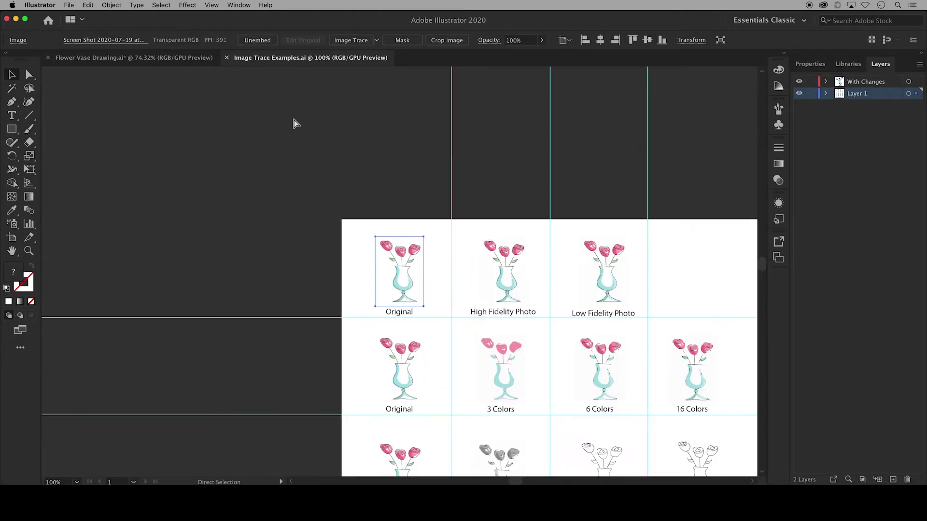
pyautogui.press('super+equal')
pyautogui.press('super+equal')
pyautogui.moveTo(508, 479); pyautogui.dragTo(517, 482)
# - Check the High Fidelity Photo trace's preset in the Image Trace dropdown without changing it
pyautogui.click(352, 288)
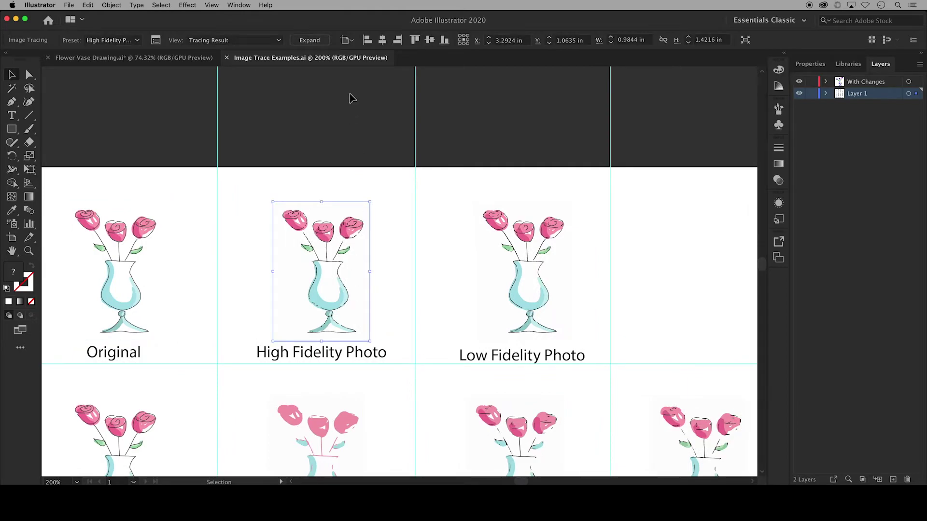
pyautogui.click(137, 40)
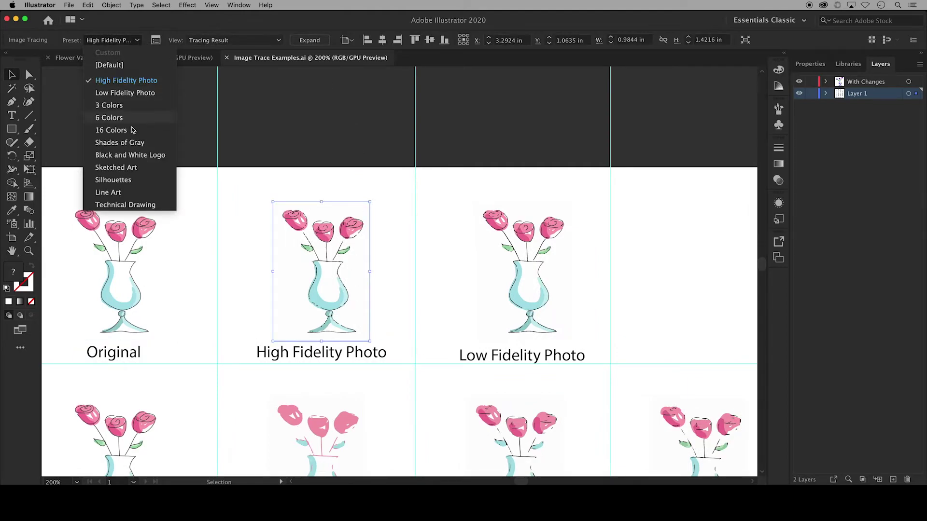
pyautogui.click(389, 257)
pyautogui.click(389, 258)
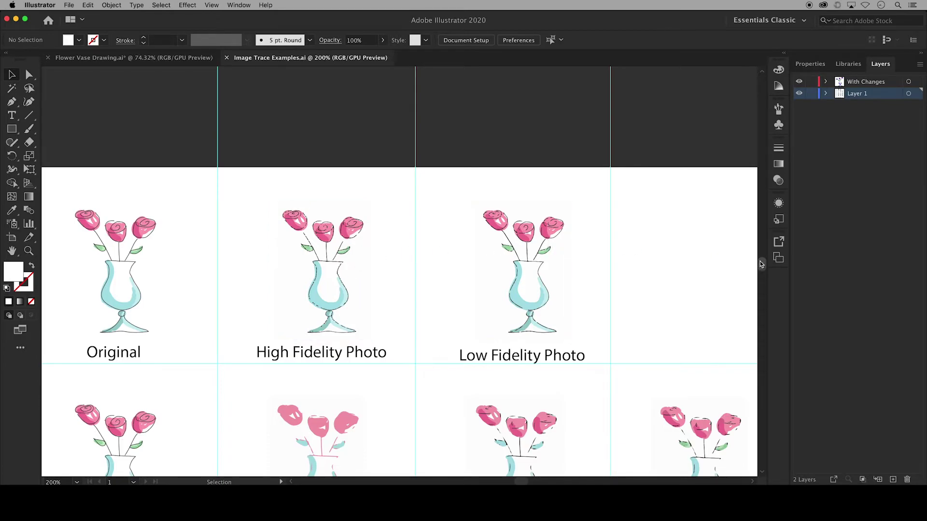
pyautogui.scroll(-5, 761, 265)
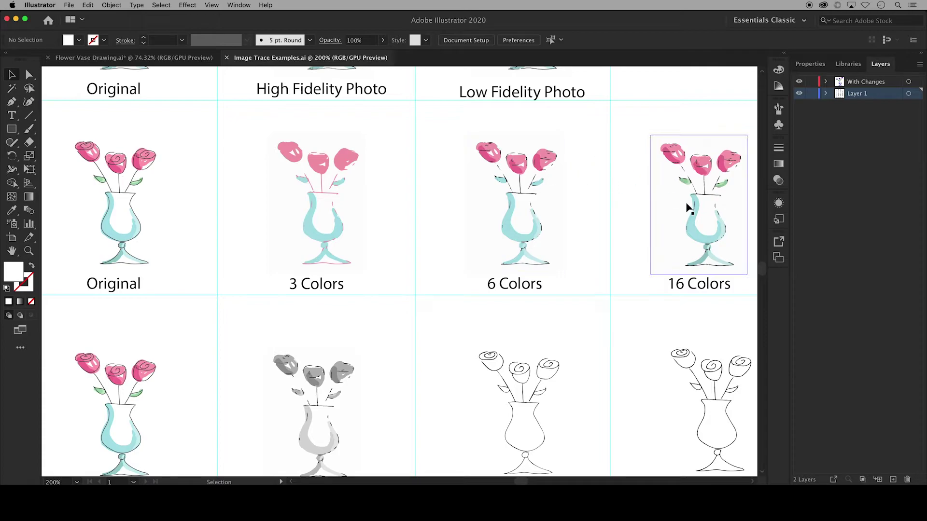
pyautogui.scroll(-5, 762, 268)
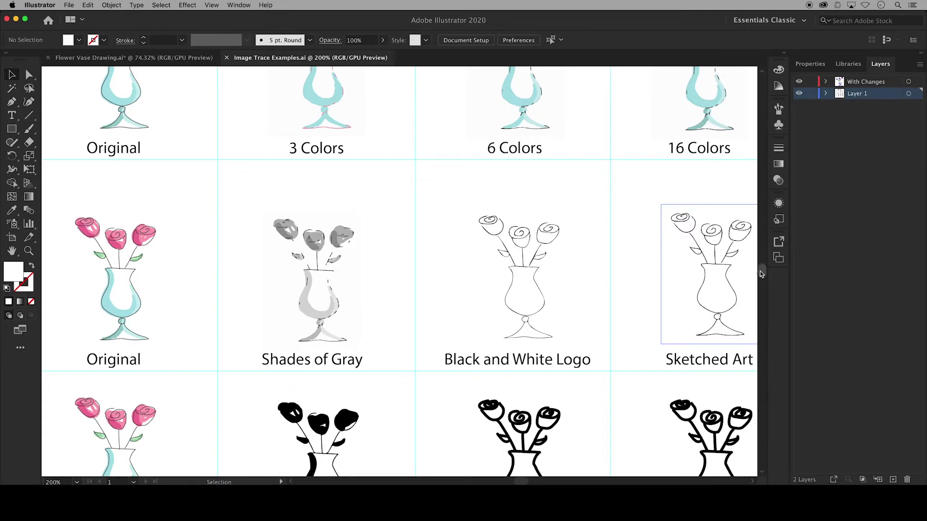
pyautogui.scroll(-5, 761, 274)
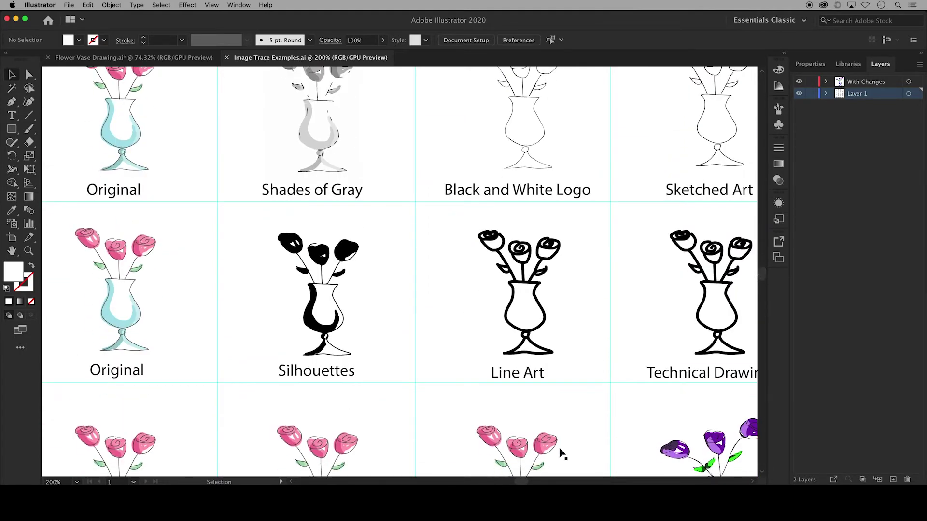
pyautogui.hscroll(3, 521, 481)
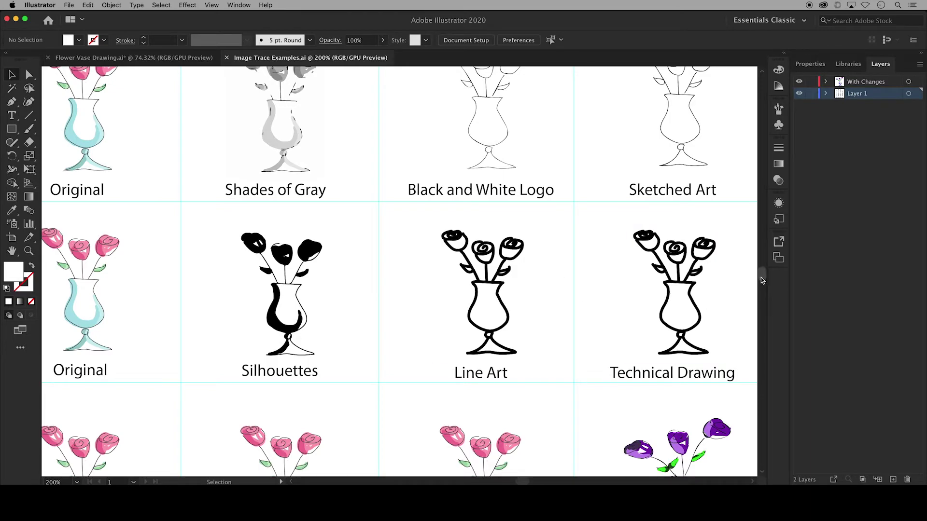
pyautogui.scroll(5, 762, 280)
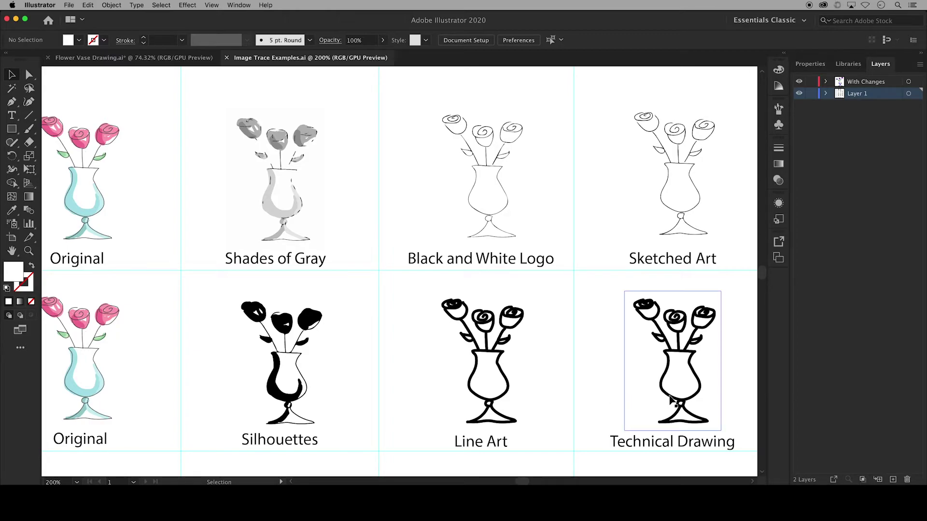
# - Trace the Options Panel High Fidelity vase with the High Fidelity Photo preset
pyautogui.moveTo(761, 273); pyautogui.dragTo(762, 280)
pyautogui.click(290, 319)
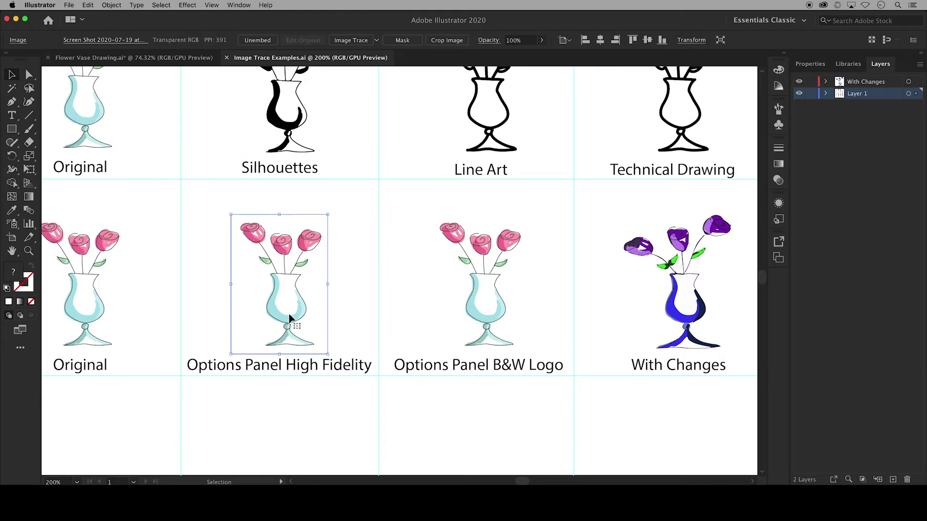
pyautogui.click(376, 40)
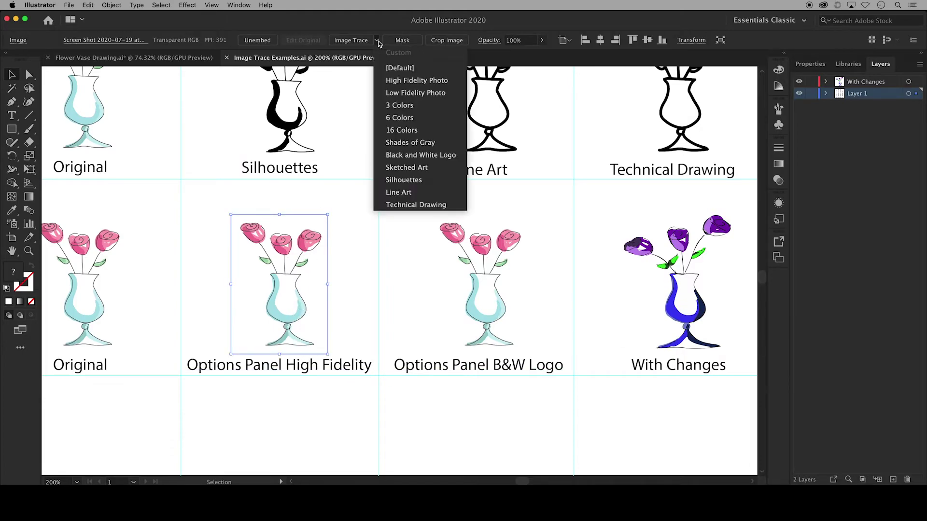
pyautogui.click(399, 81)
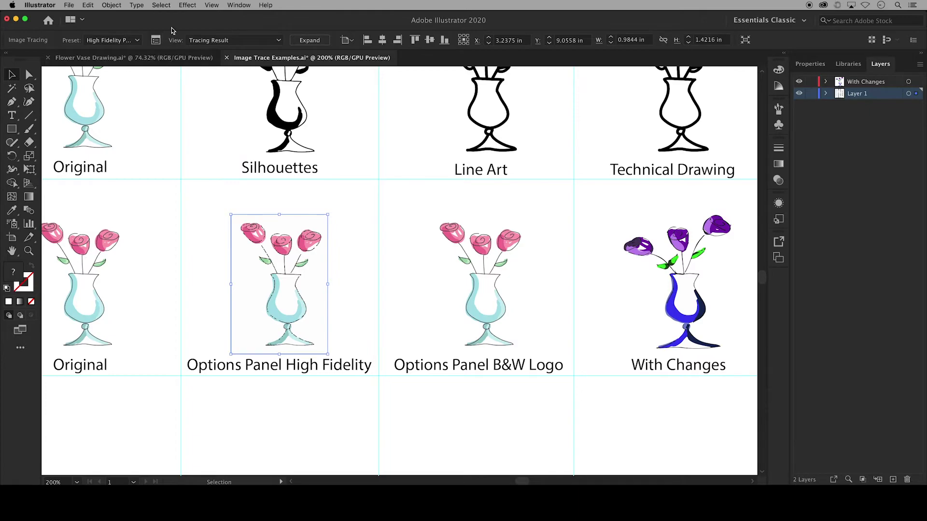
pyautogui.click(237, 5)
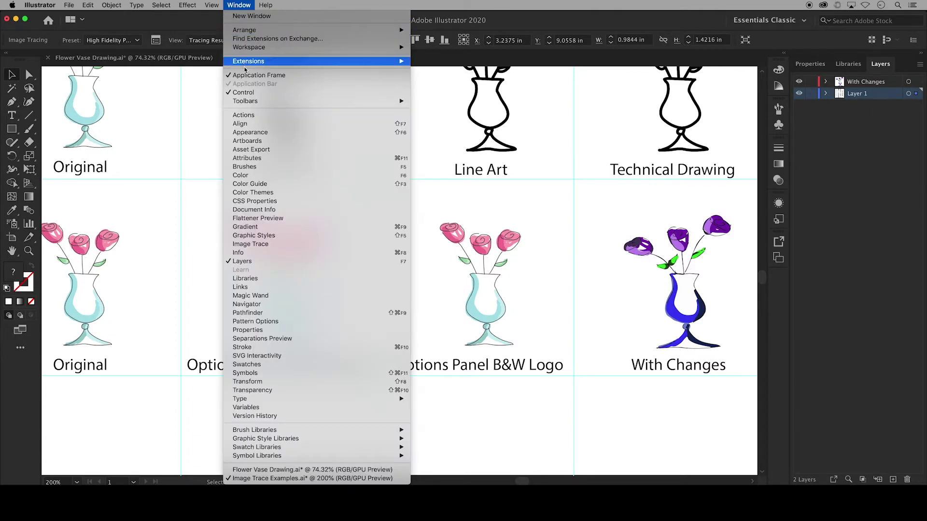
# - Keep the High Fidelity Photo preset and try Grayscale, Black and White, then Color modes
pyautogui.click(268, 244)
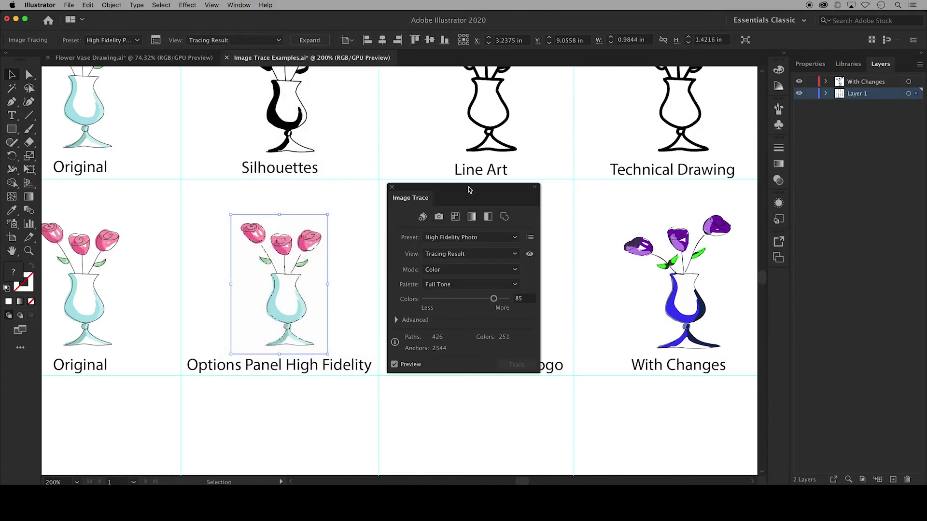
pyautogui.click(515, 237)
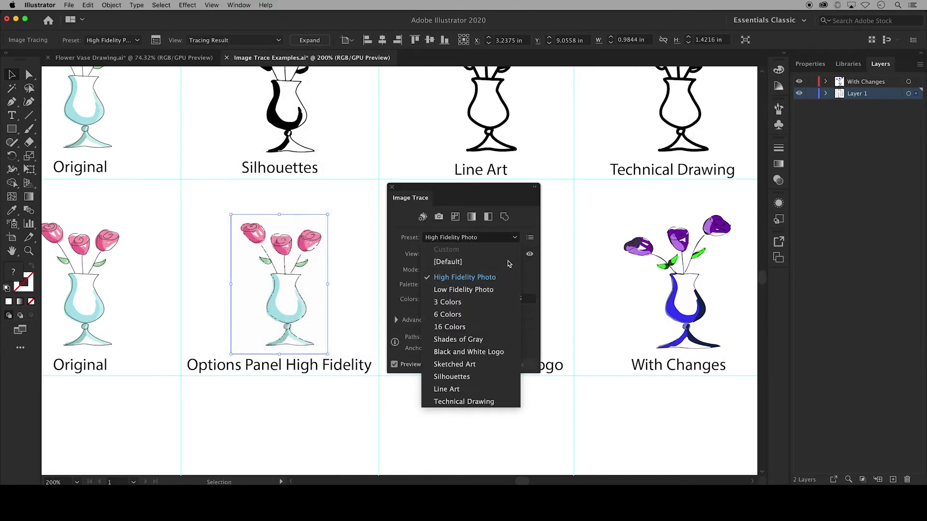
pyautogui.click(524, 226)
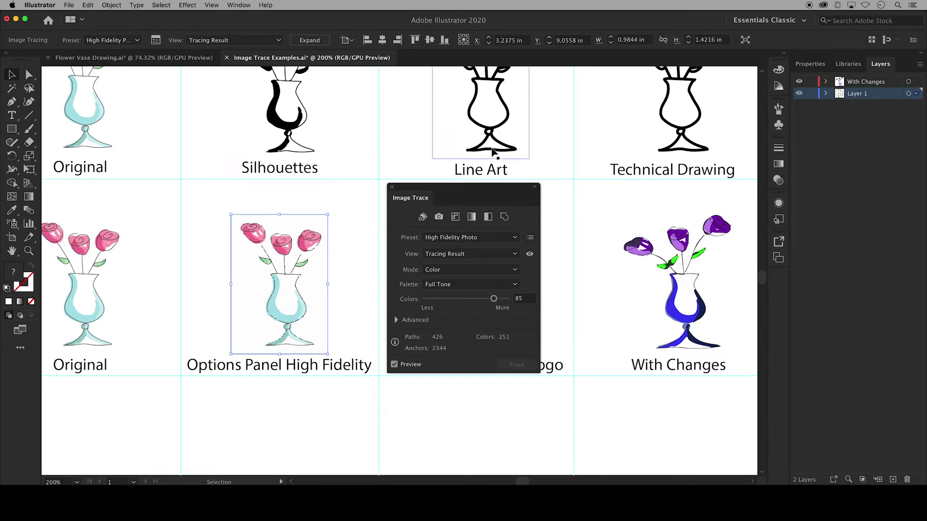
pyautogui.click(516, 270)
pyautogui.click(494, 295)
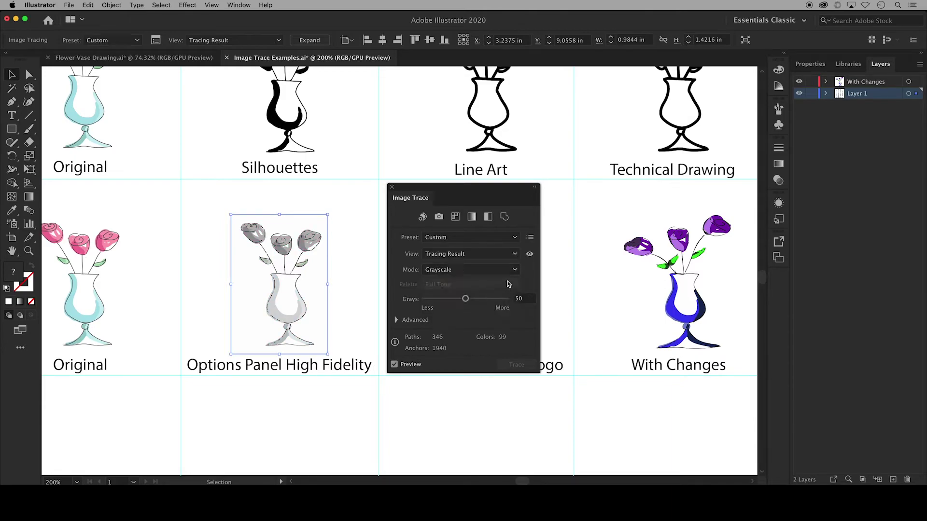
pyautogui.click(515, 270)
pyautogui.click(488, 307)
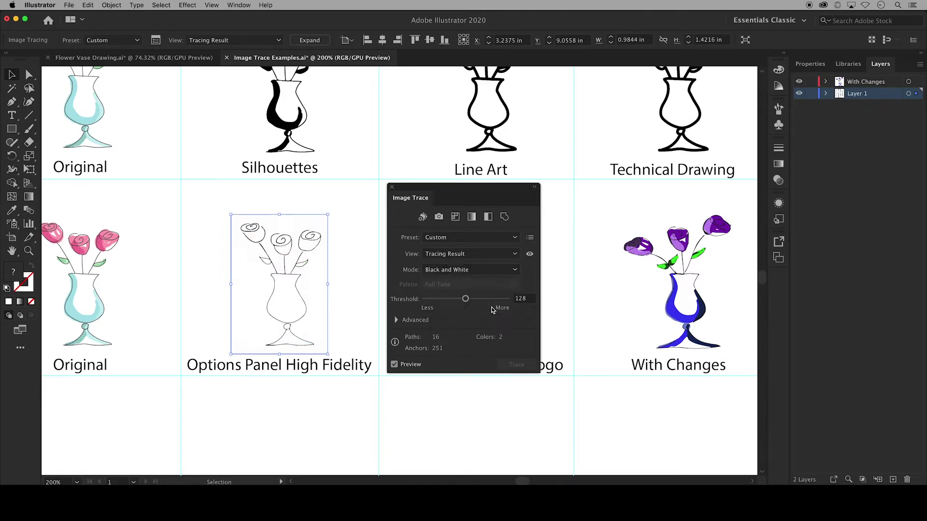
pyautogui.click(516, 270)
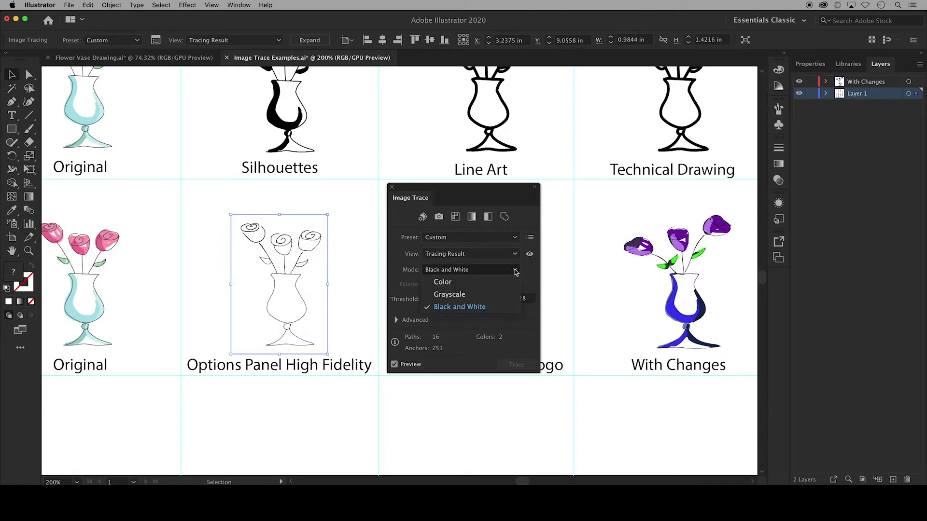
pyautogui.click(495, 284)
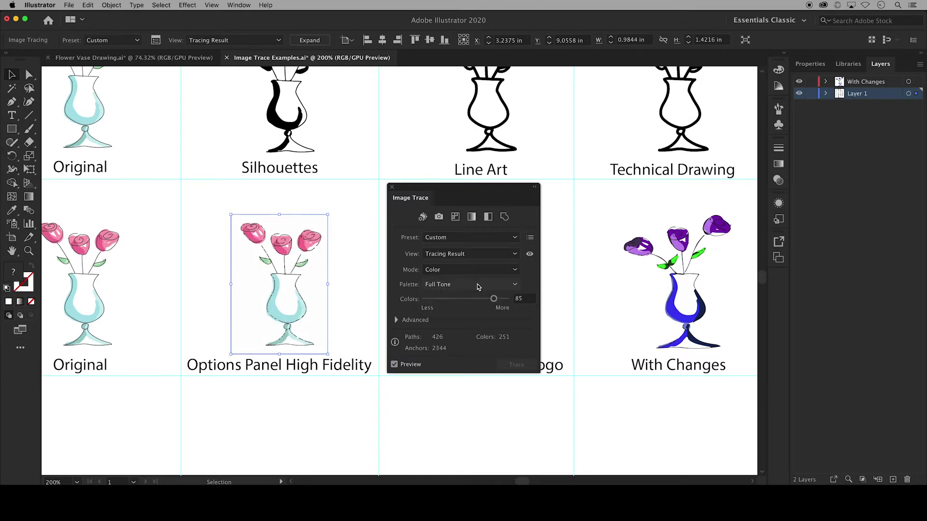
# - Try Limited then Automatic colour palettes and reduce the number of trace colours
pyautogui.click(514, 285)
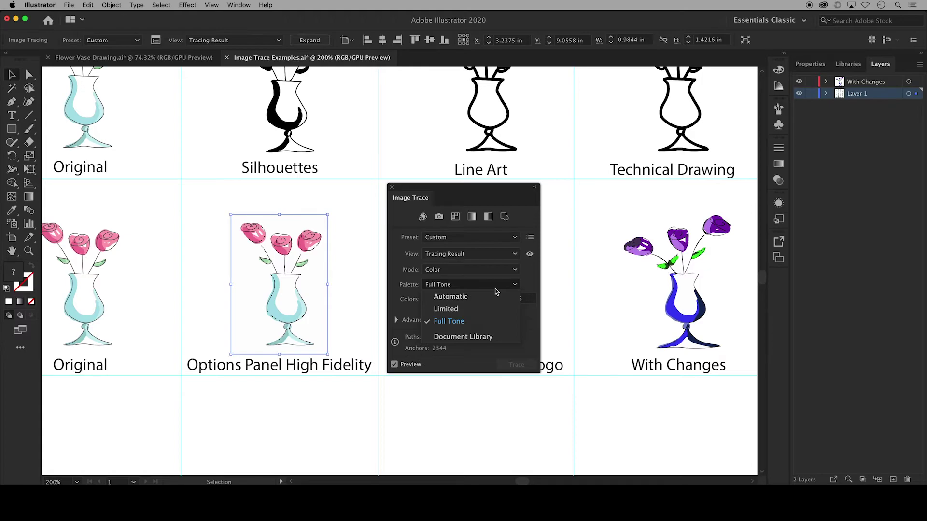
pyautogui.click(473, 310)
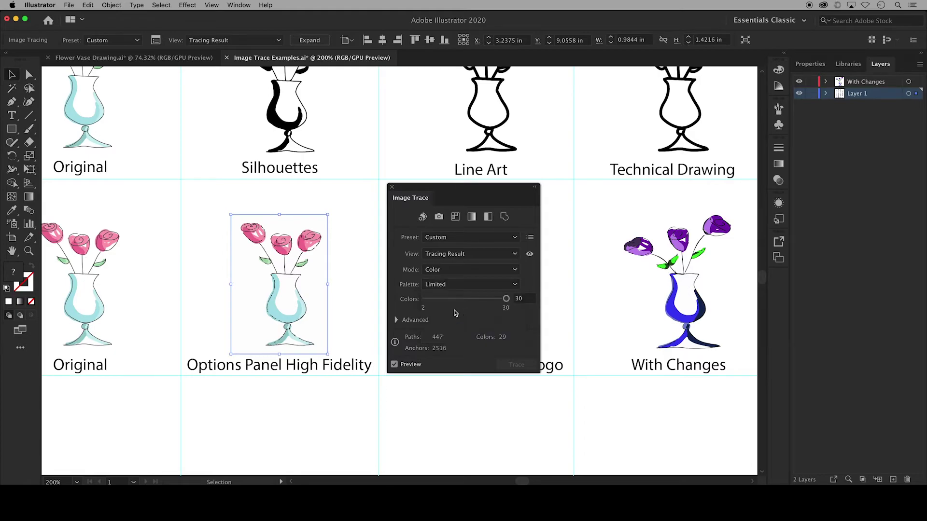
pyautogui.click(515, 285)
pyautogui.click(451, 294)
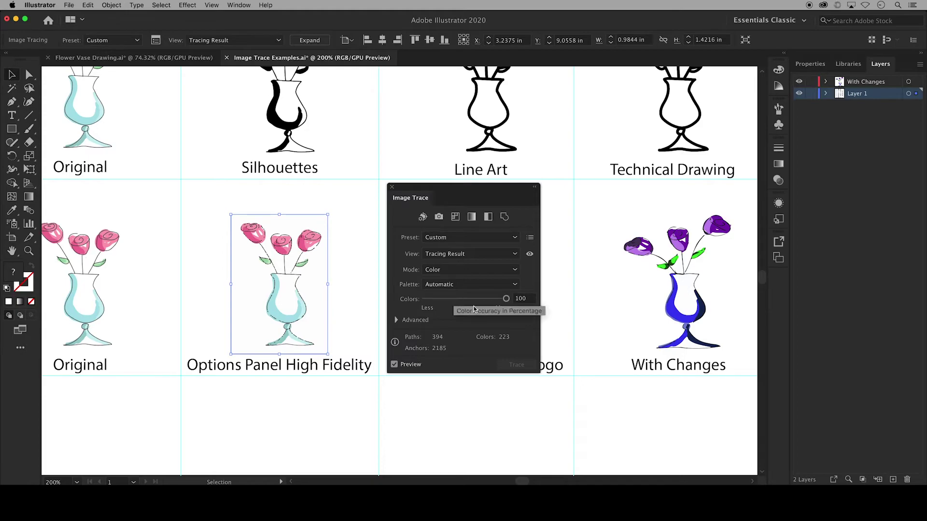
pyautogui.moveTo(506, 299); pyautogui.dragTo(527, 312)
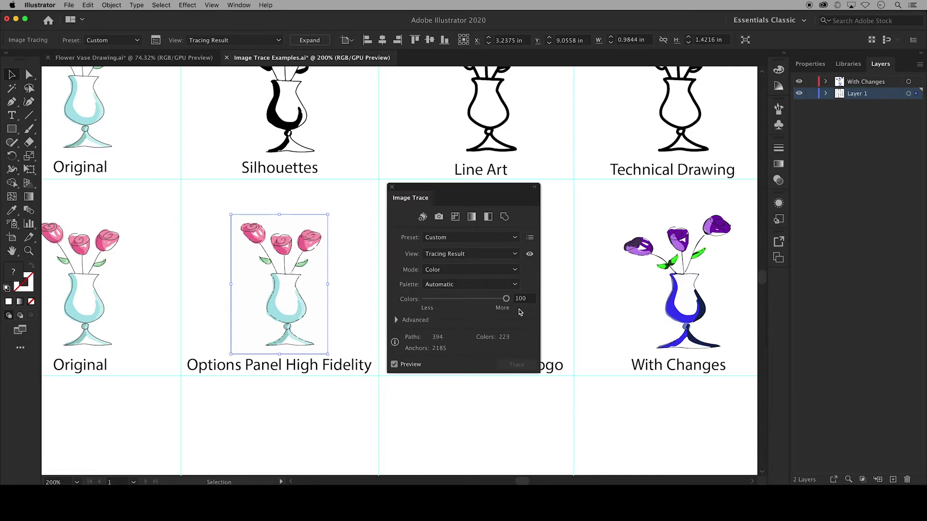
# - Trace the B&W Logo vase with the Black and White Logo preset
pyautogui.click(392, 187)
pyautogui.click(445, 252)
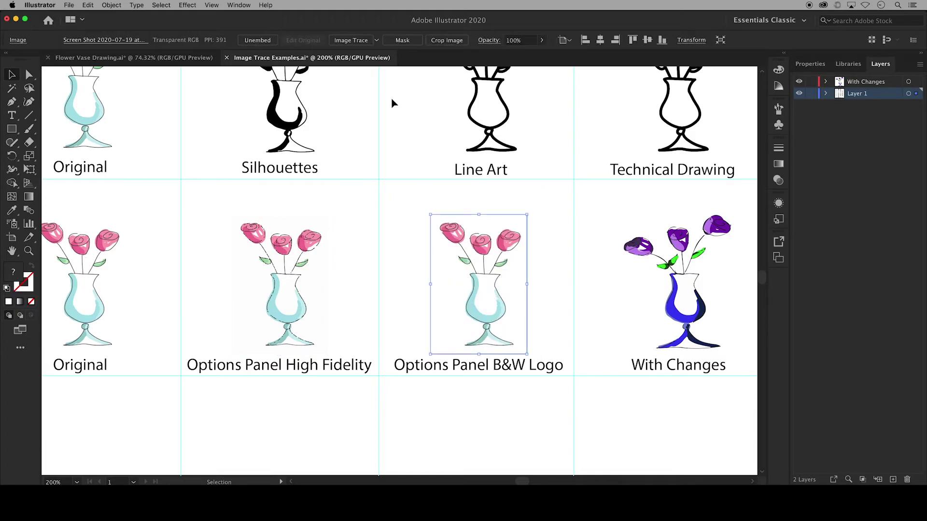
pyautogui.click(376, 40)
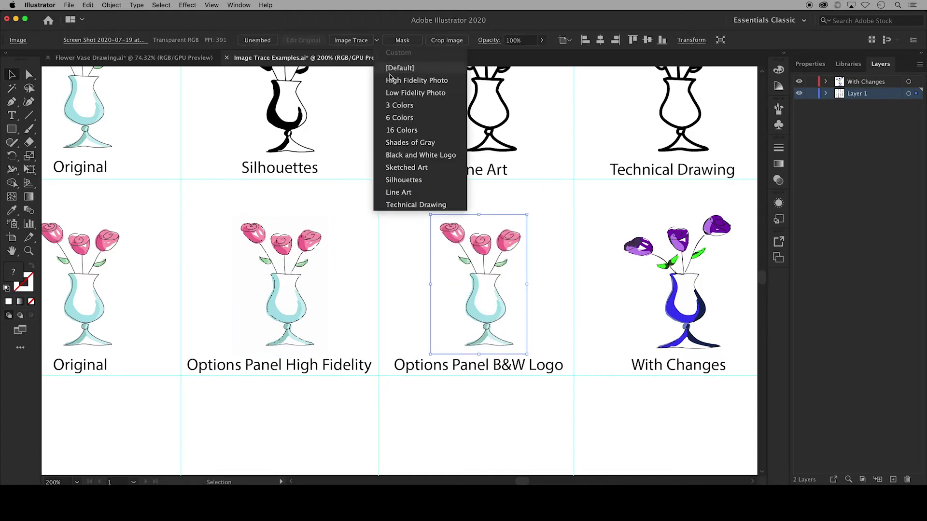
pyautogui.click(397, 155)
pyautogui.click(155, 41)
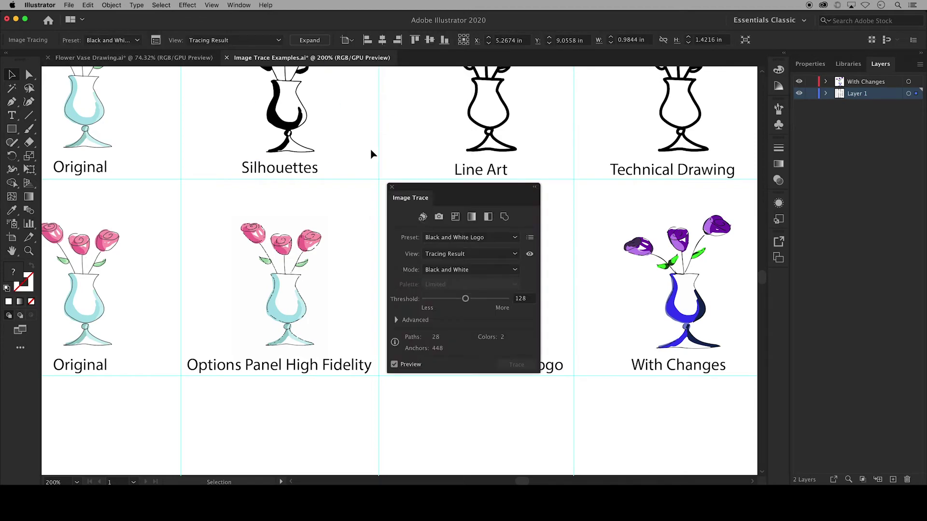
# - Move the trace panel aside, show Advanced options, and preview every View mode before returning to Tracing Result
pyautogui.moveTo(447, 190)
pyautogui.mouseDown()
pyautogui.moveTo(529, 201)
pyautogui.moveTo(651, 193)
pyautogui.mouseUp()
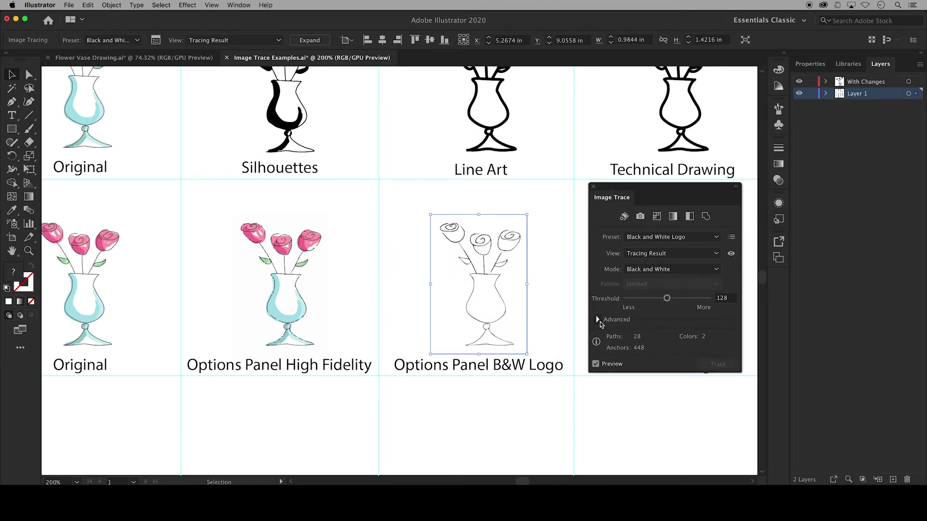
pyautogui.click(597, 320)
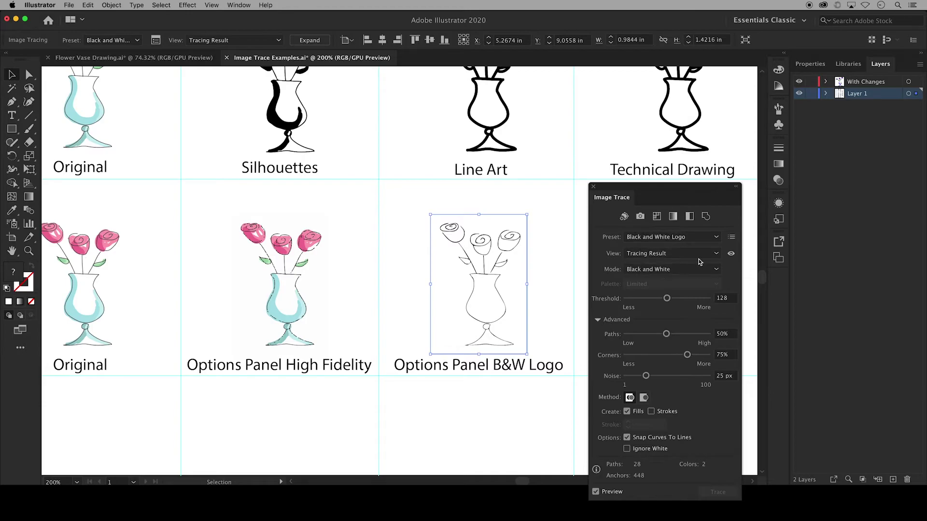
pyautogui.click(716, 254)
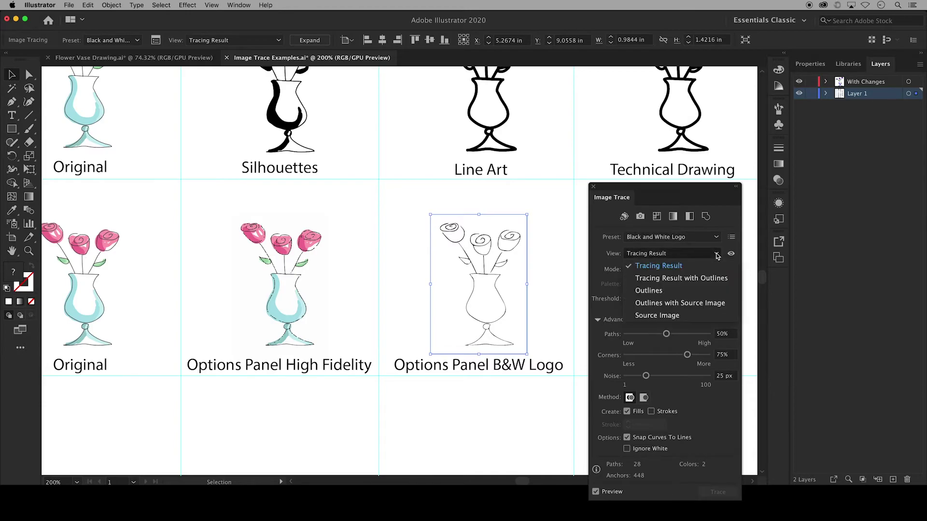
pyautogui.click(697, 281)
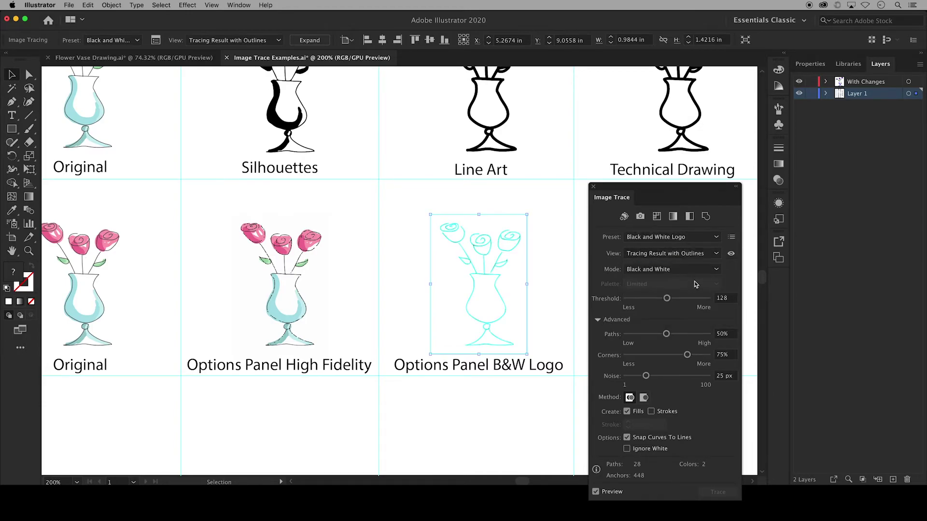
pyautogui.click(715, 256)
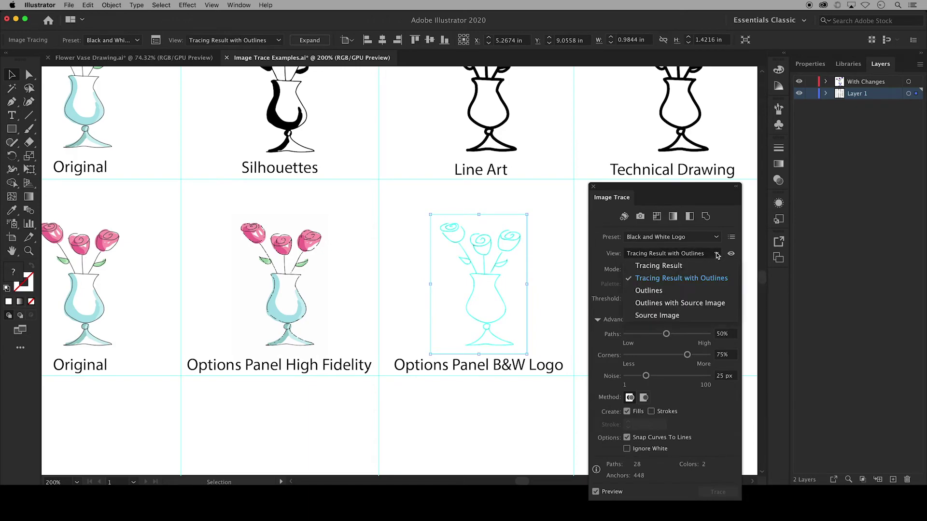
pyautogui.click(687, 291)
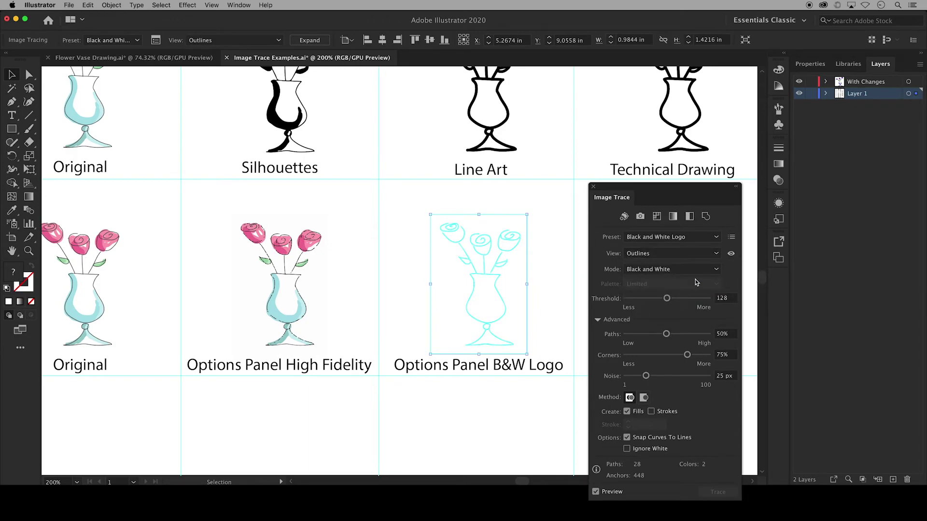
pyautogui.click(718, 256)
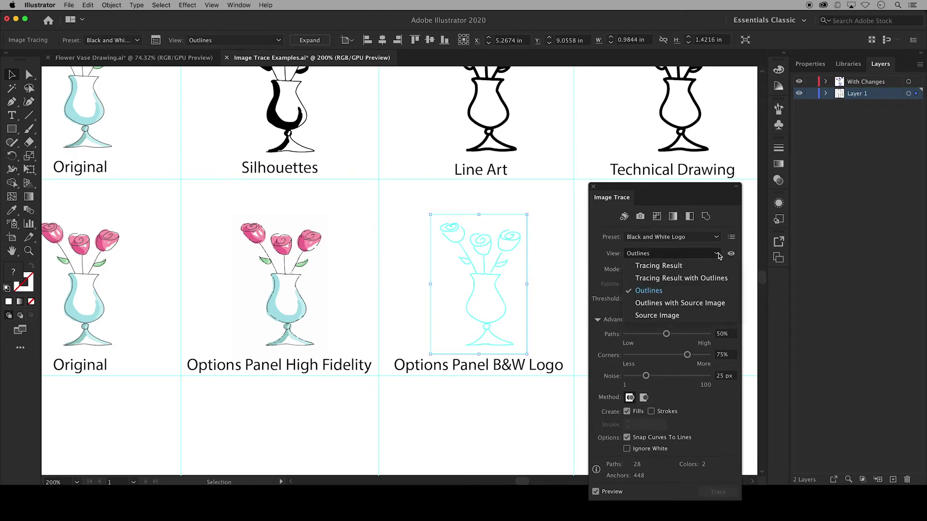
pyautogui.click(701, 304)
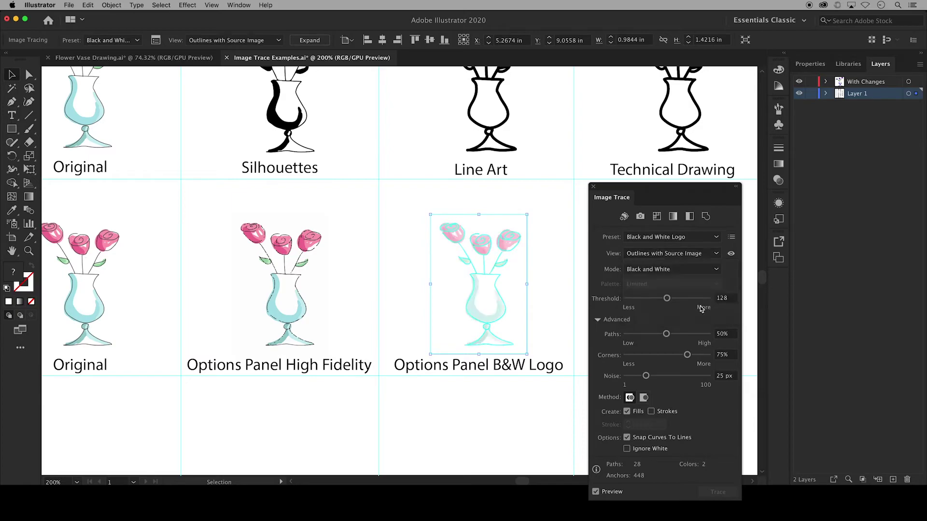
pyautogui.click(716, 254)
pyautogui.click(674, 316)
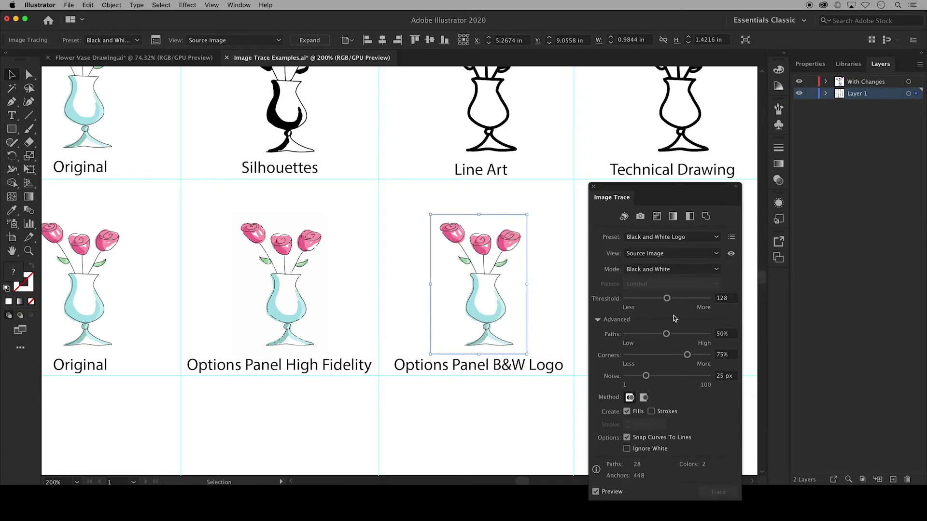
pyautogui.click(716, 253)
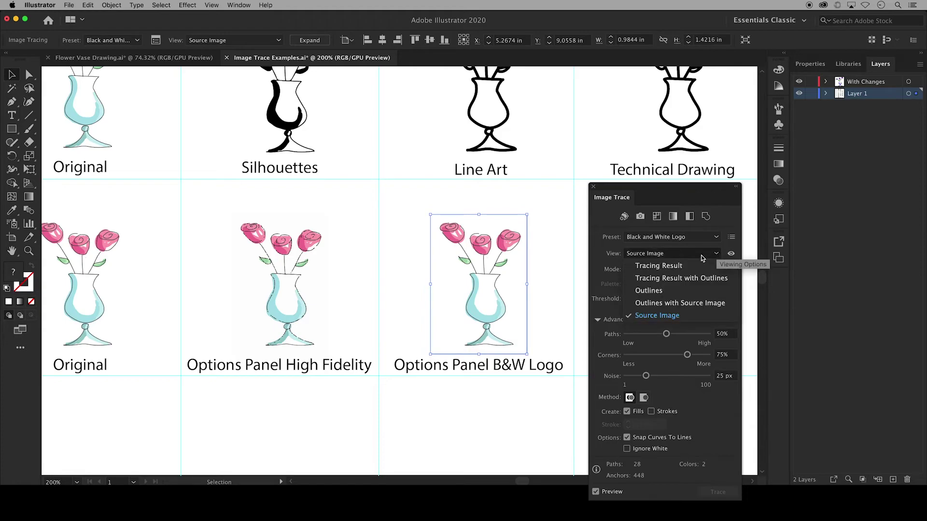
pyautogui.click(689, 267)
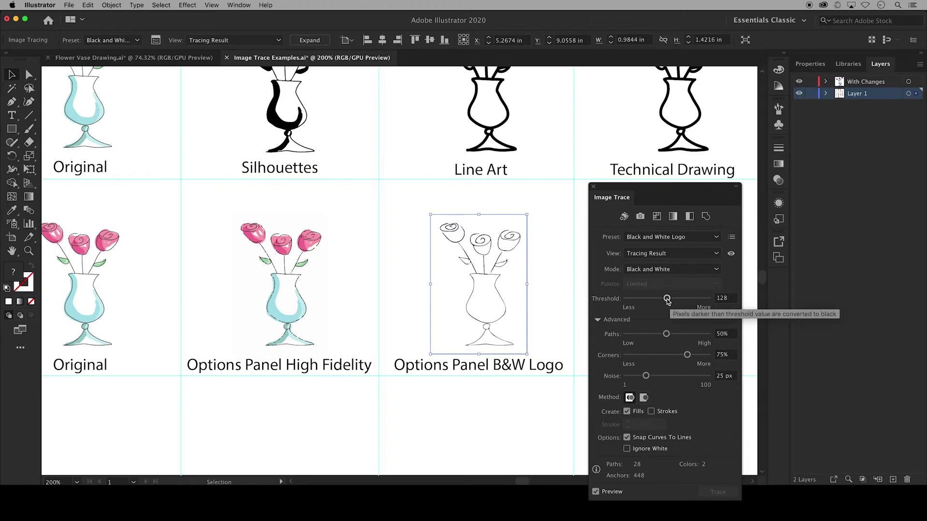
# - Set the B&W Logo vase trace to threshold 131, Paths 47%, Corners 66%, Noise 42 px
pyautogui.moveTo(667, 299); pyautogui.dragTo(702, 308)
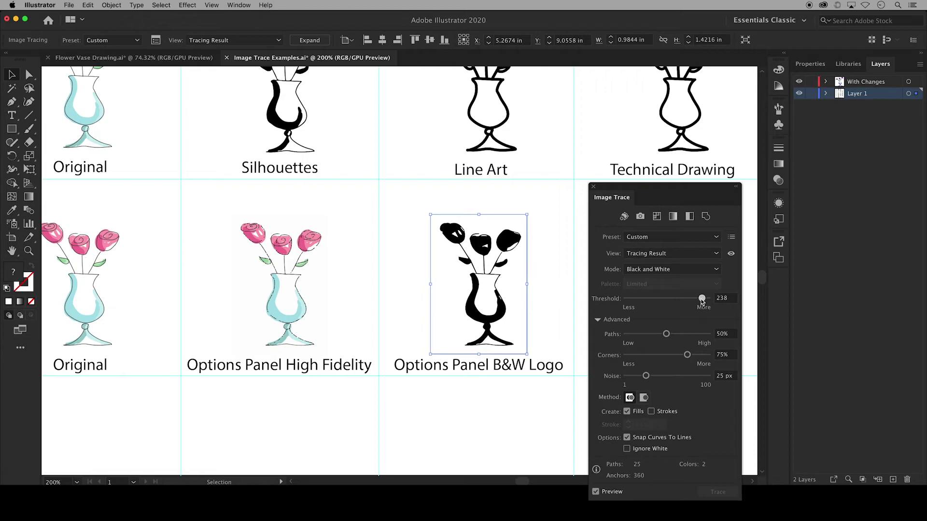
pyautogui.moveTo(702, 299); pyautogui.dragTo(668, 299)
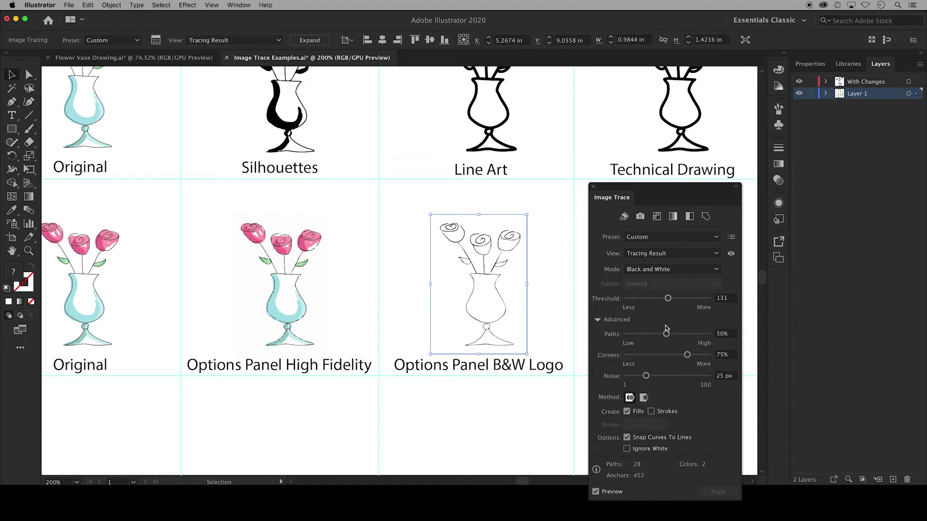
pyautogui.moveTo(666, 334); pyautogui.dragTo(628, 335)
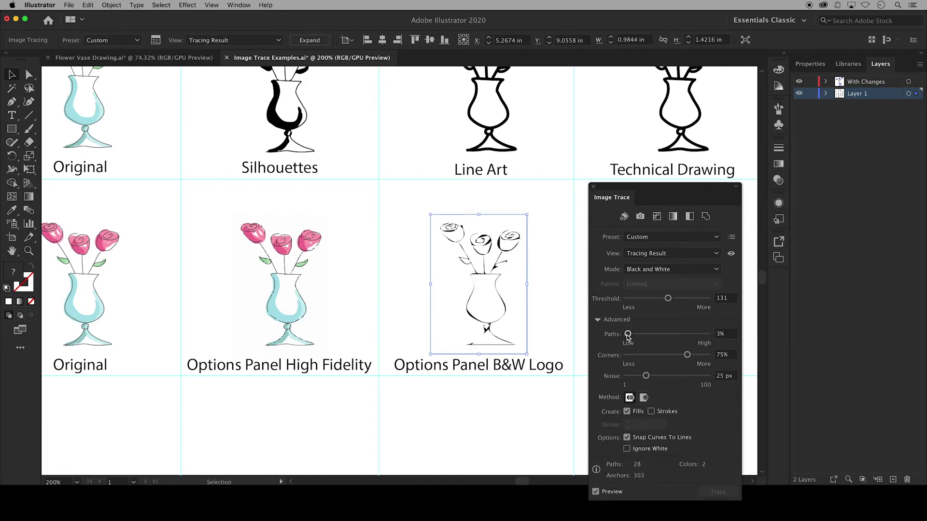
pyautogui.moveTo(627, 336); pyautogui.dragTo(663, 336)
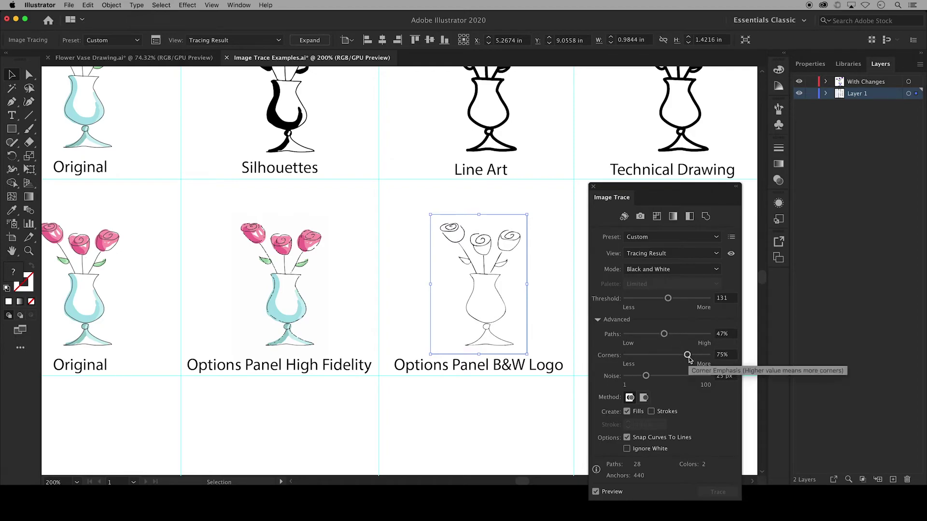
pyautogui.moveTo(687, 356)
pyautogui.mouseDown()
pyautogui.moveTo(632, 360)
pyautogui.moveTo(702, 363)
pyautogui.moveTo(679, 355)
pyautogui.moveTo(647, 380)
pyautogui.mouseUp()
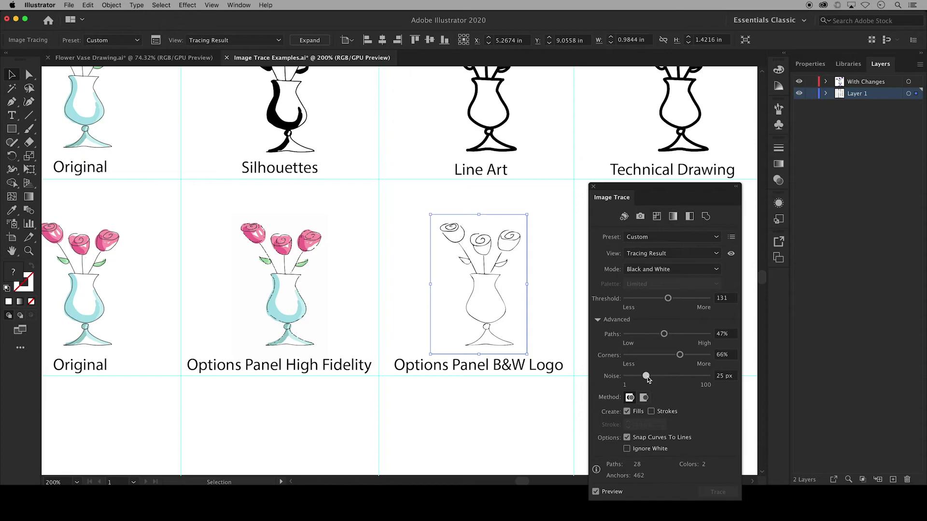
pyautogui.moveTo(648, 380)
pyautogui.mouseDown()
pyautogui.moveTo(625, 380)
pyautogui.moveTo(708, 377)
pyautogui.moveTo(660, 380)
pyautogui.mouseUp()
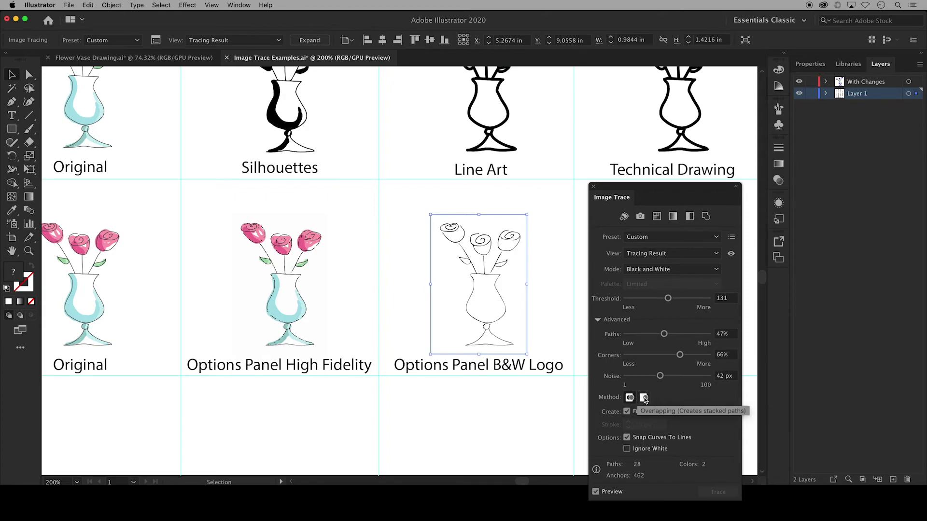
# - Switch the trace method to Overlapping and select the traced vase's row in Layer 1
pyautogui.click(644, 397)
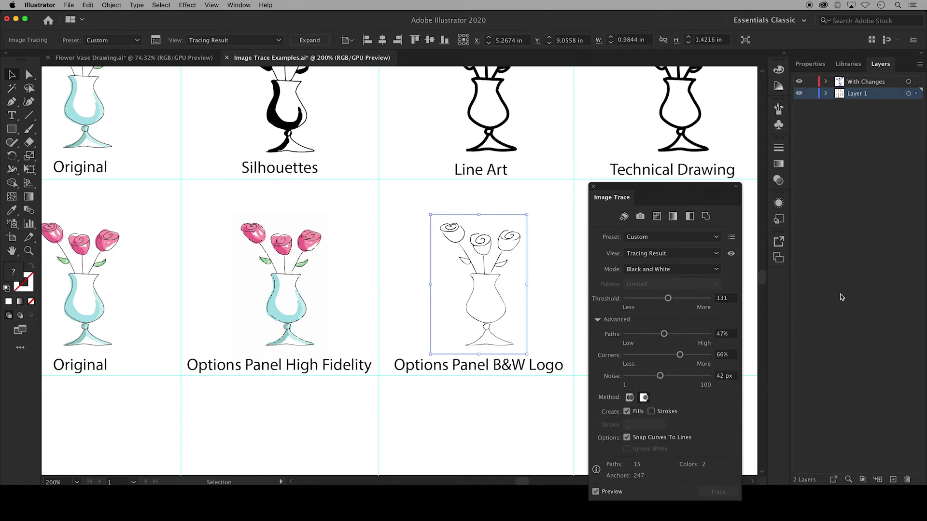
pyautogui.click(825, 95)
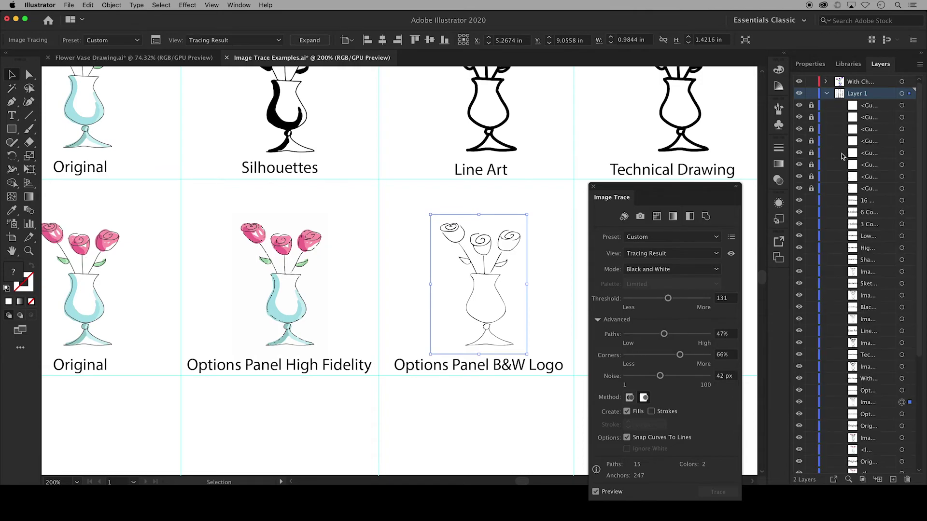
pyautogui.scroll(-2, 861, 299)
pyautogui.scroll(-6, 861, 299)
pyautogui.click(865, 295)
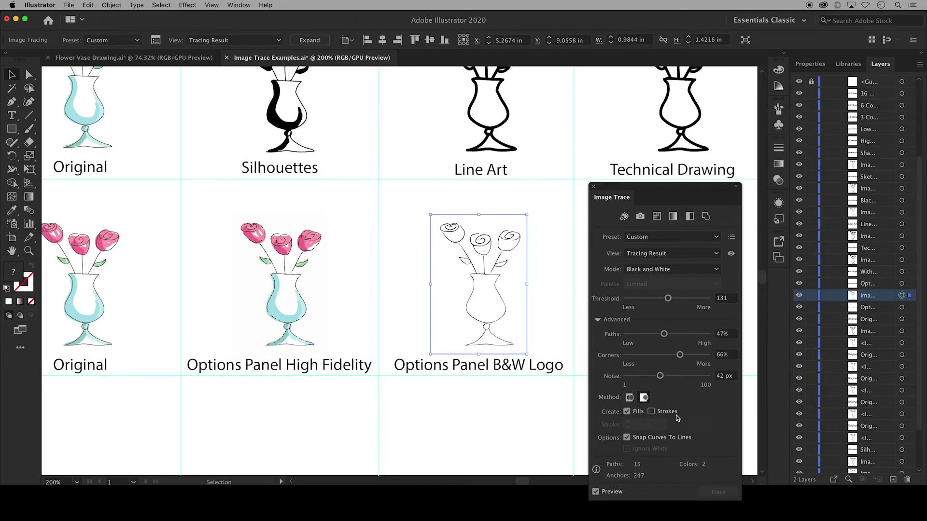
# - Leave strokes off, enable Snap Curves To Lines, return to Abutting, and turn on Ignore White
pyautogui.click(651, 412)
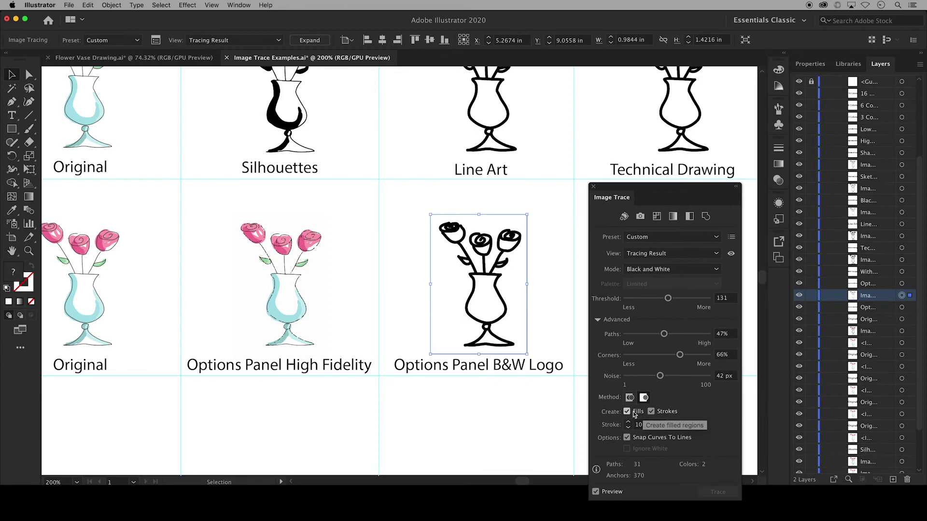
pyautogui.click(651, 412)
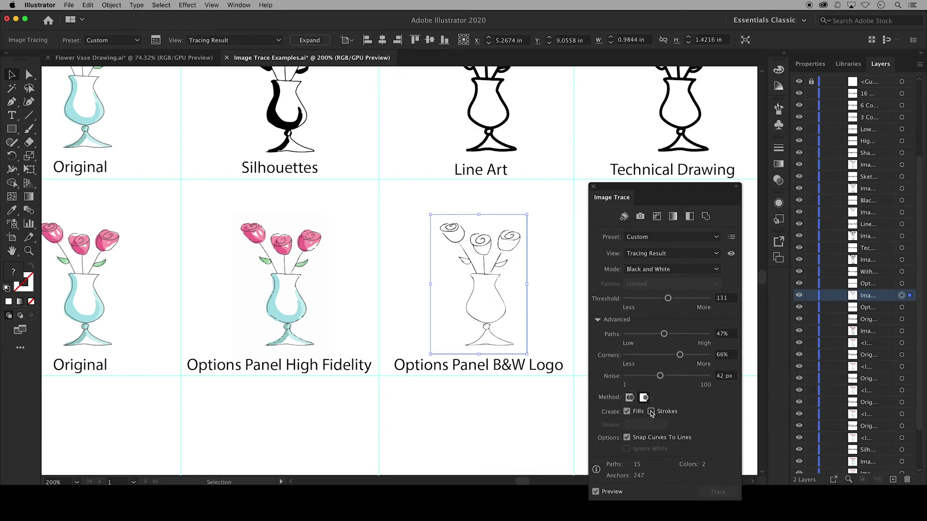
pyautogui.click(627, 437)
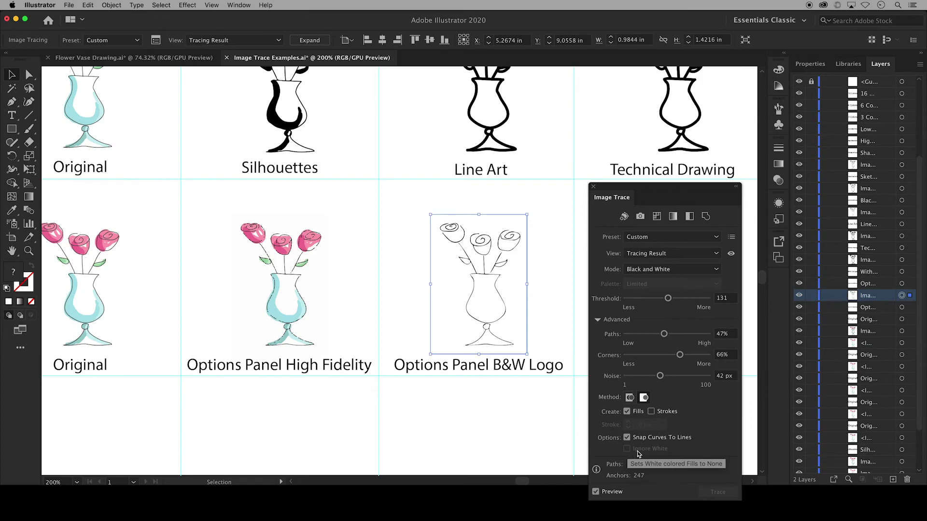
pyautogui.click(629, 398)
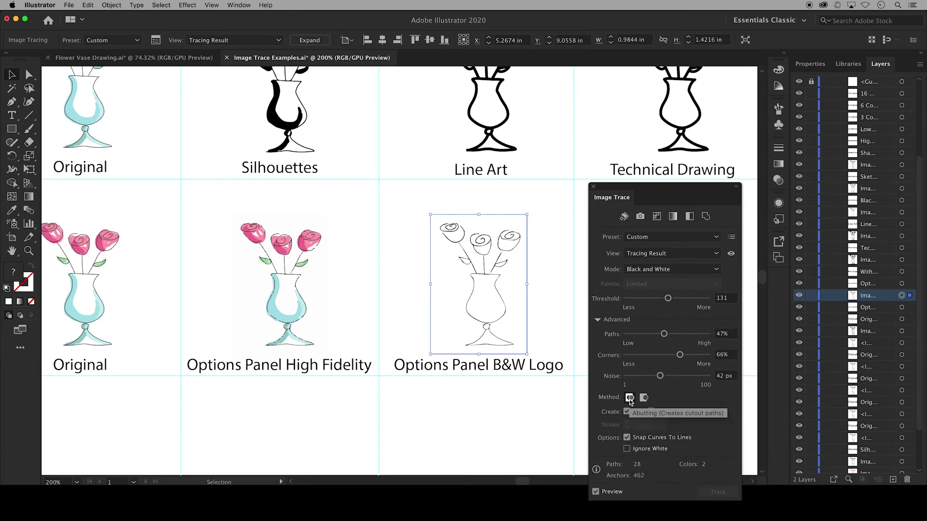
pyautogui.click(627, 449)
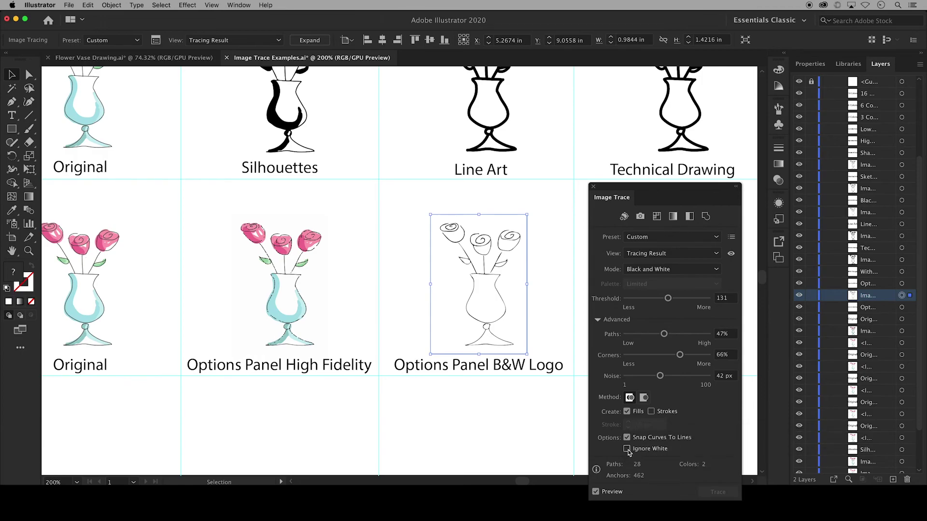
# - Close the trace options and expand the B&W Logo vase trace into an editable group
pyautogui.click(593, 187)
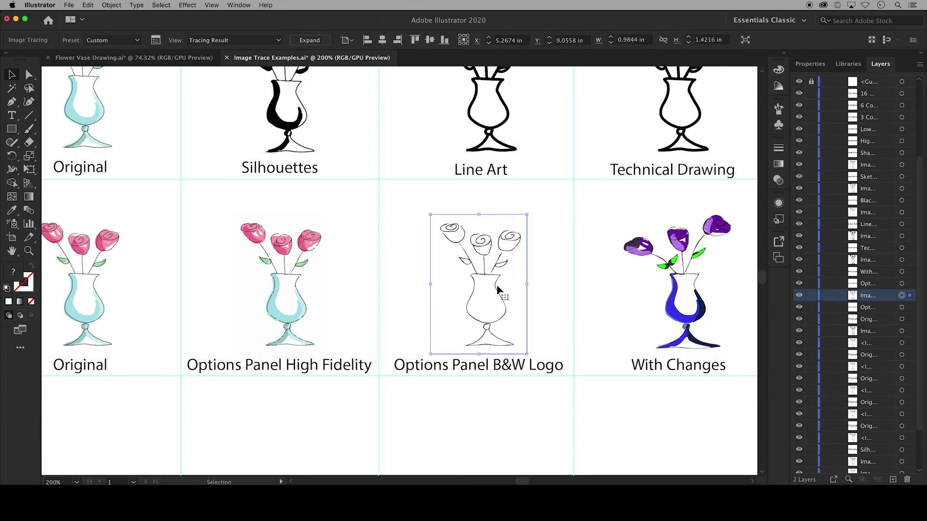
pyautogui.click(309, 42)
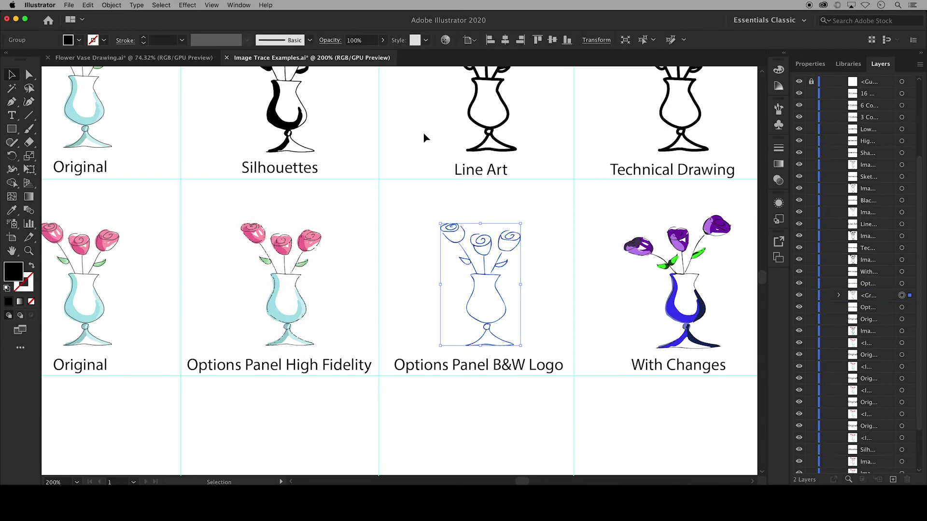
pyautogui.click(540, 243)
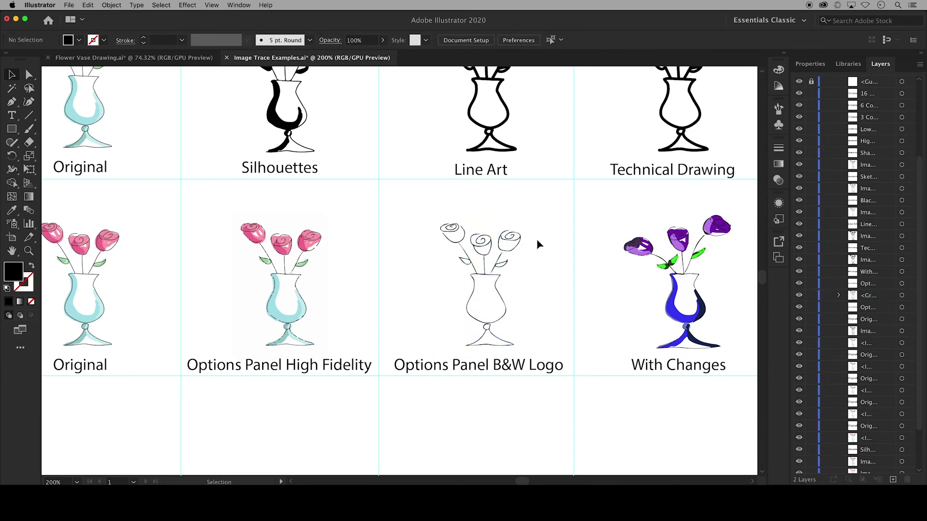
pyautogui.click(495, 282)
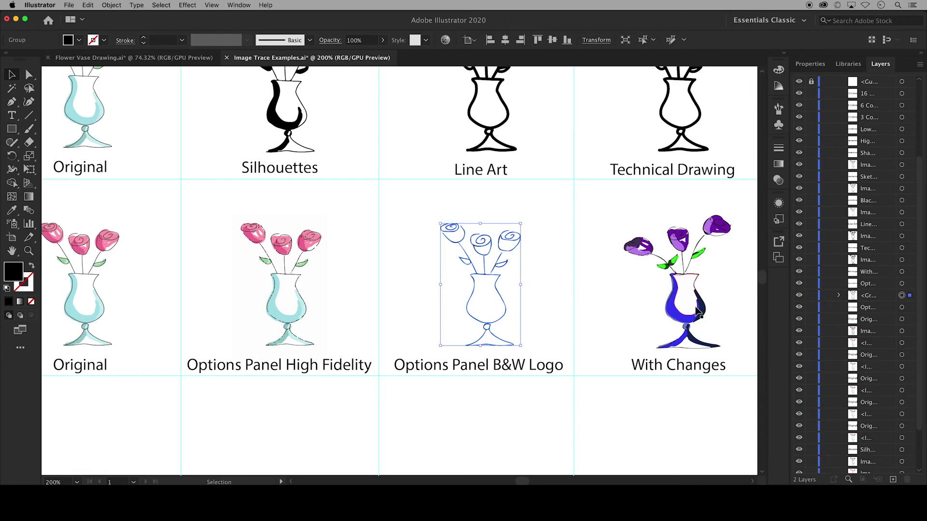
pyautogui.click(741, 290)
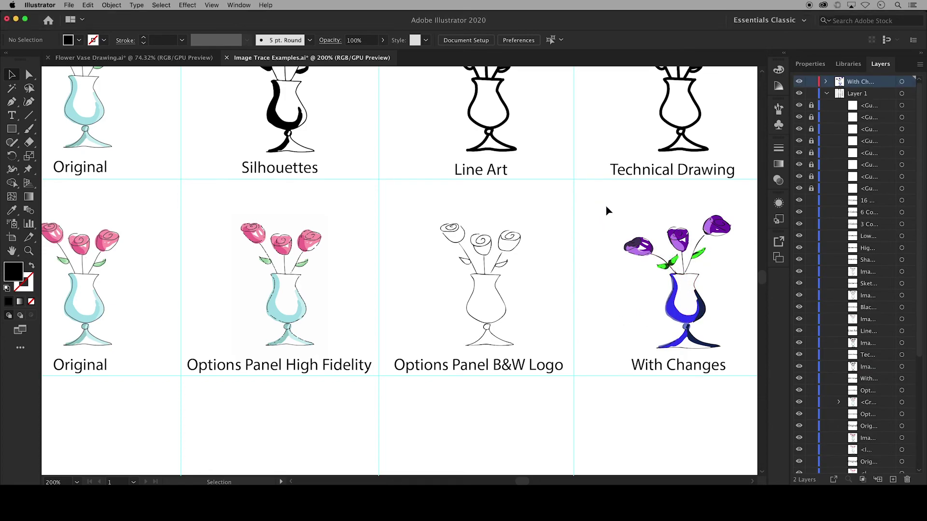
# - Puppet-warp the With Changes roses, nudging the middle rose up and the left rose right
pyautogui.moveTo(614, 208); pyautogui.dragTo(735, 354)
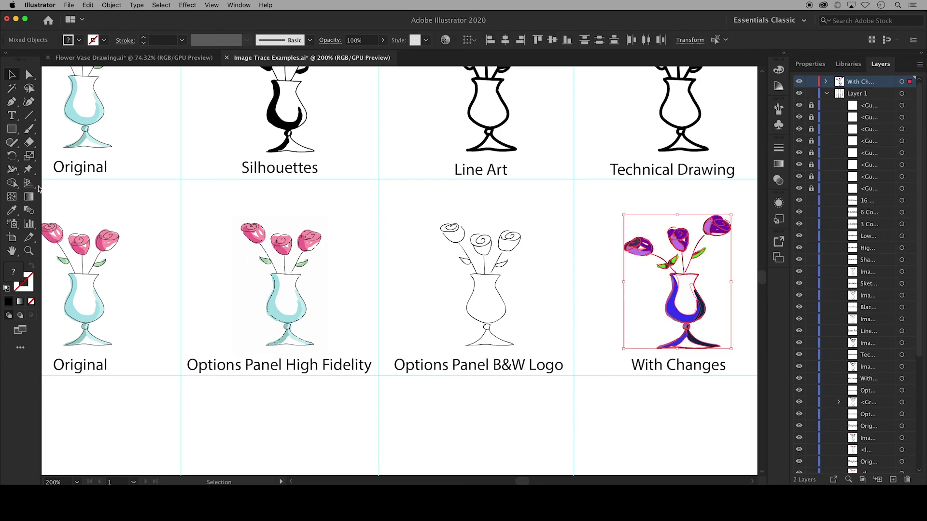
pyautogui.click(29, 171)
pyautogui.moveTo(30, 172); pyautogui.dragTo(69, 188)
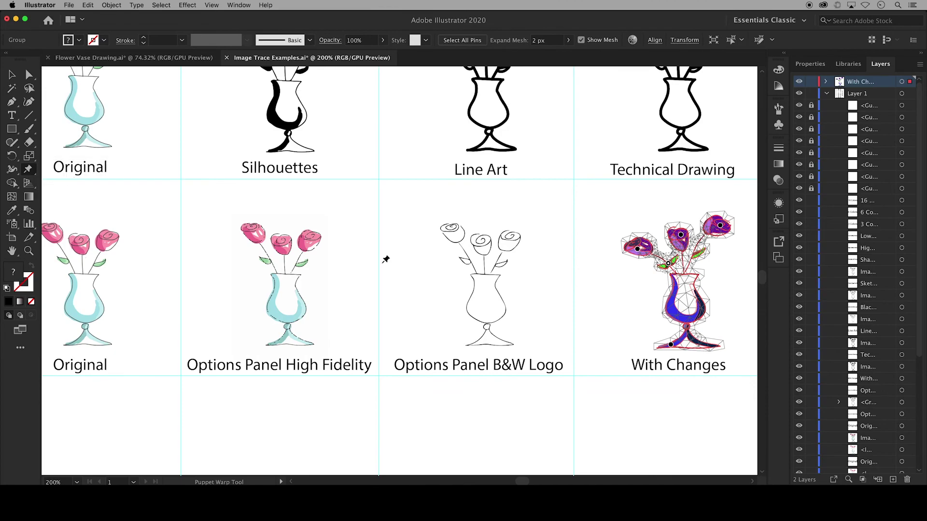
pyautogui.moveTo(680, 234); pyautogui.dragTo(680, 228)
pyautogui.moveTo(638, 249); pyautogui.dragTo(648, 254)
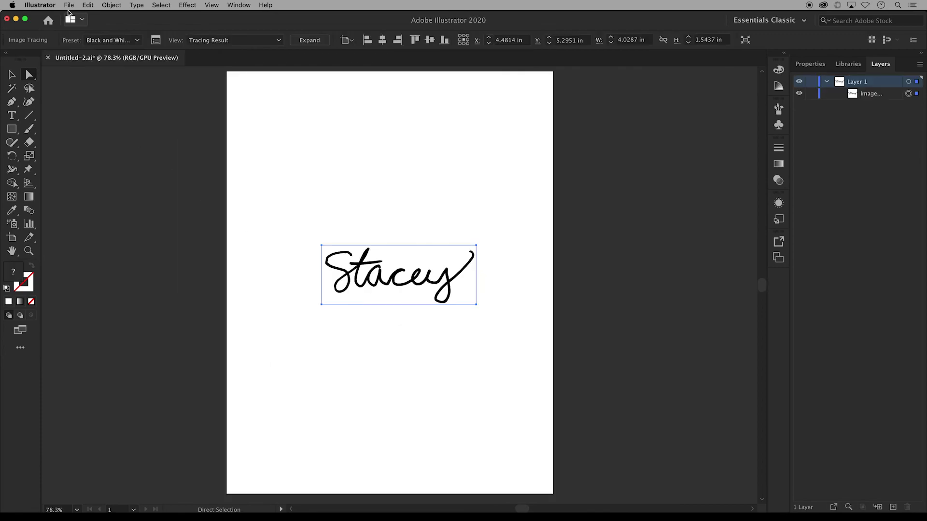
# - Save the document as 'Staceyc_U02.1 Image Trace.ai' in DD1, then undo back to the original photo
pyautogui.click(68, 5)
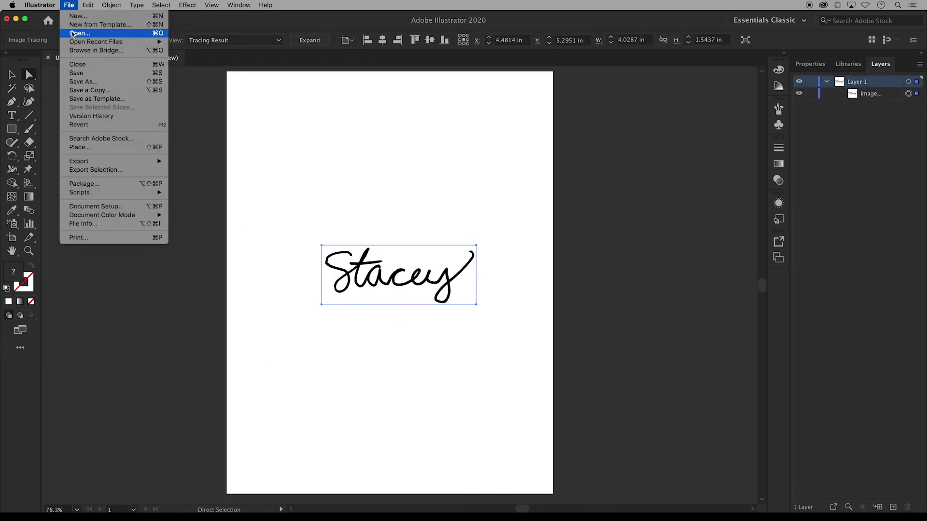
pyautogui.click(73, 82)
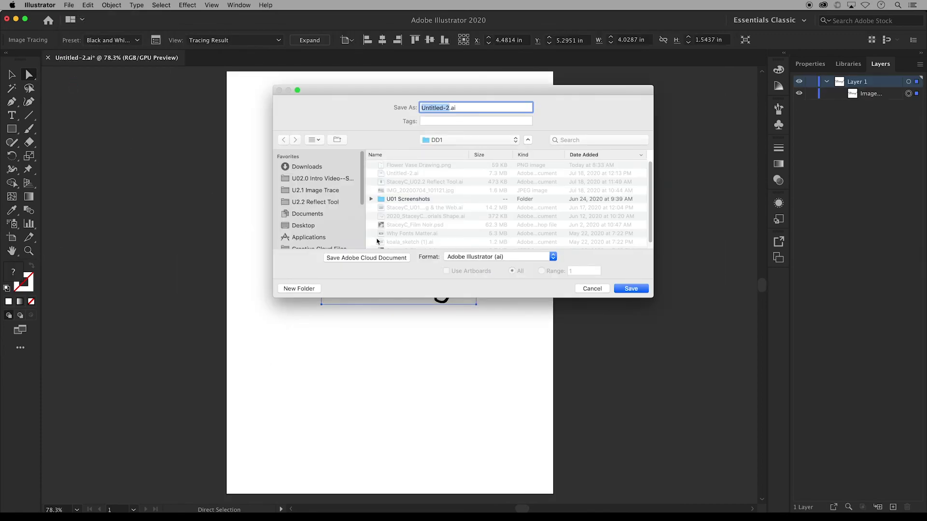
pyautogui.scroll(-1, 333, 232)
pyautogui.click(335, 247)
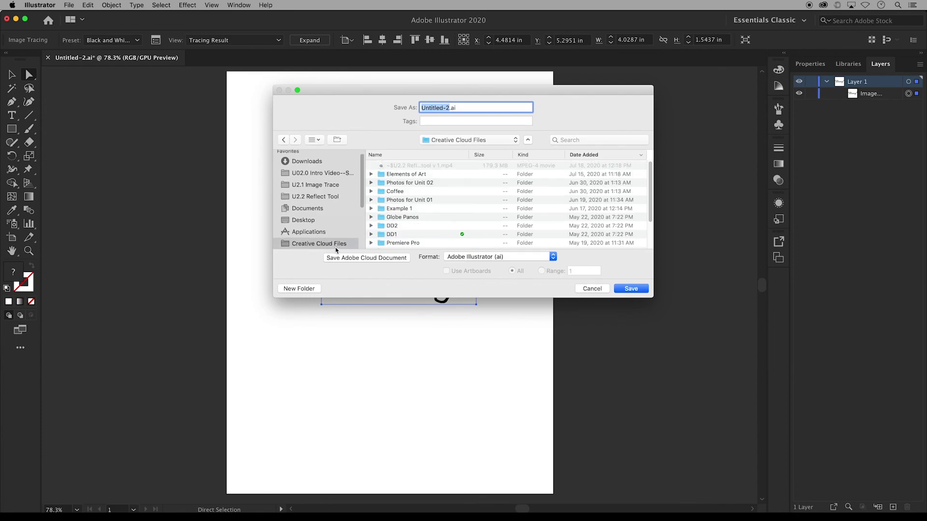
pyautogui.doubleClick(405, 235)
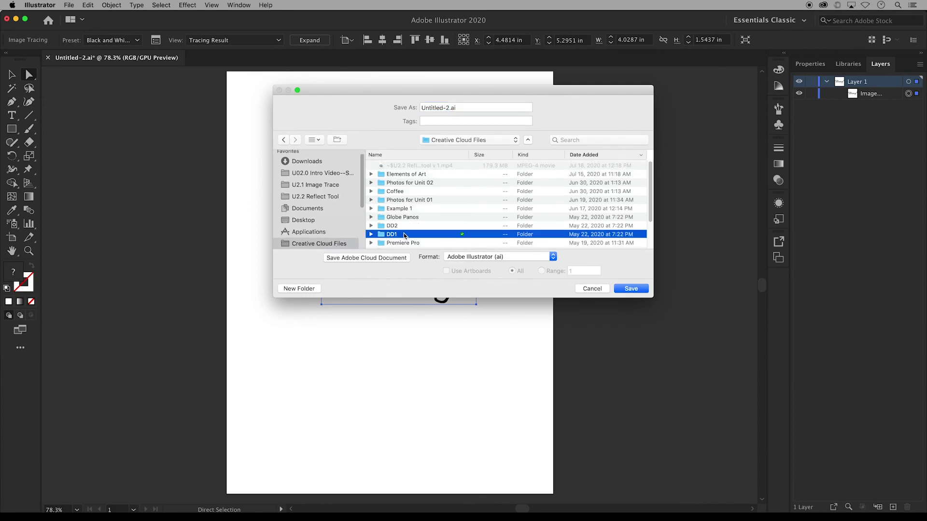
pyautogui.click(452, 107)
pyautogui.moveTo(452, 108); pyautogui.dragTo(407, 107)
pyautogui.write('Staceyc')
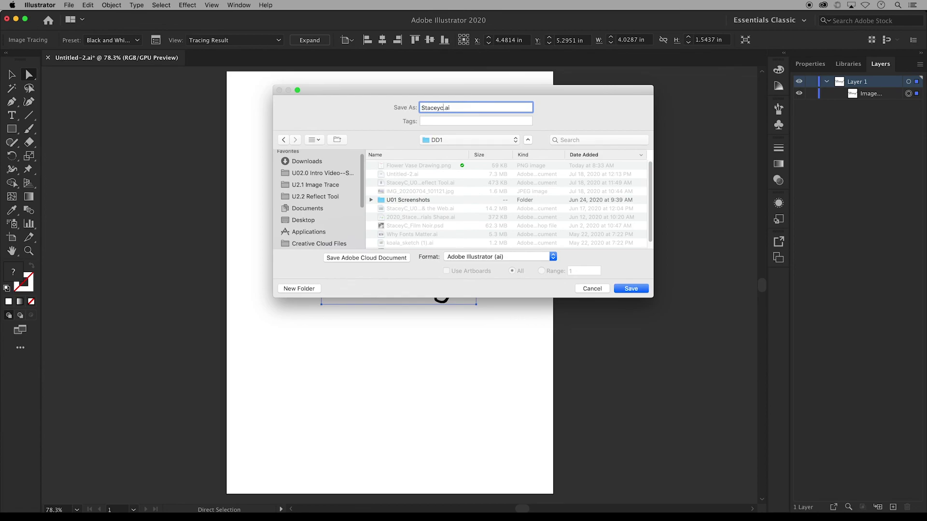
pyautogui.write('_U02.1 Image Trace')
pyautogui.click(627, 288)
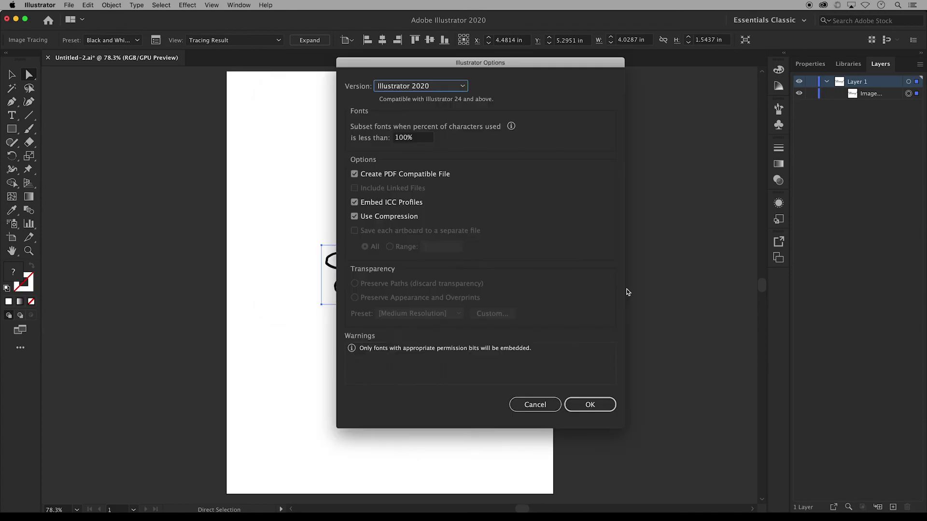
pyautogui.click(599, 406)
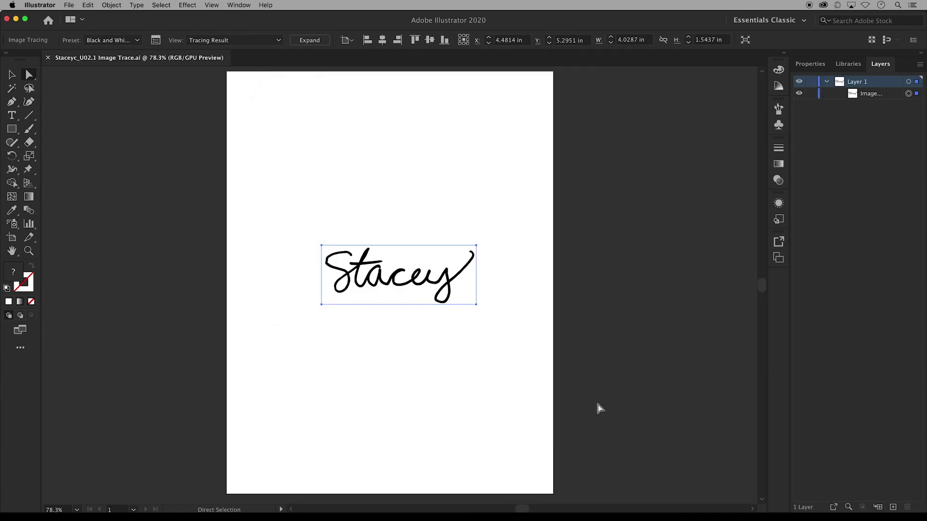
pyautogui.press('super+z')
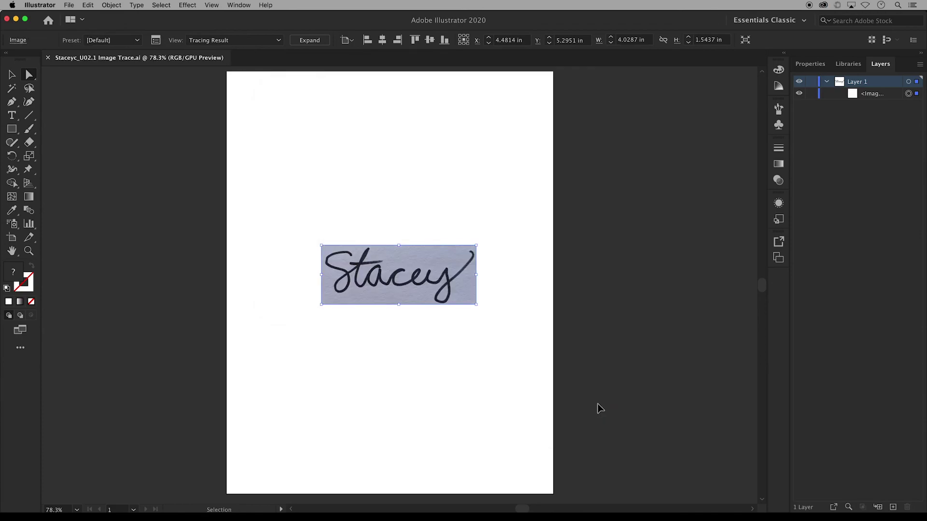